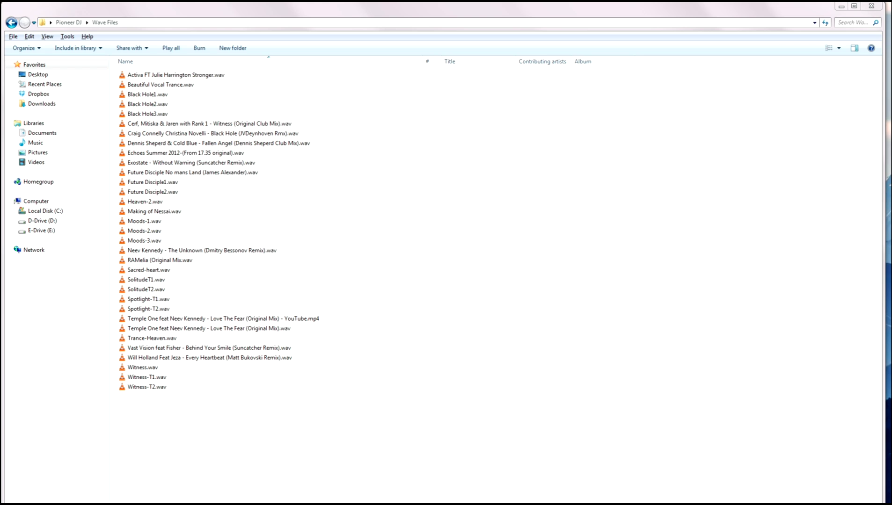
- Browse into the Perfect Life project's Audio subfolder in Explorer
key("alt+Tab")
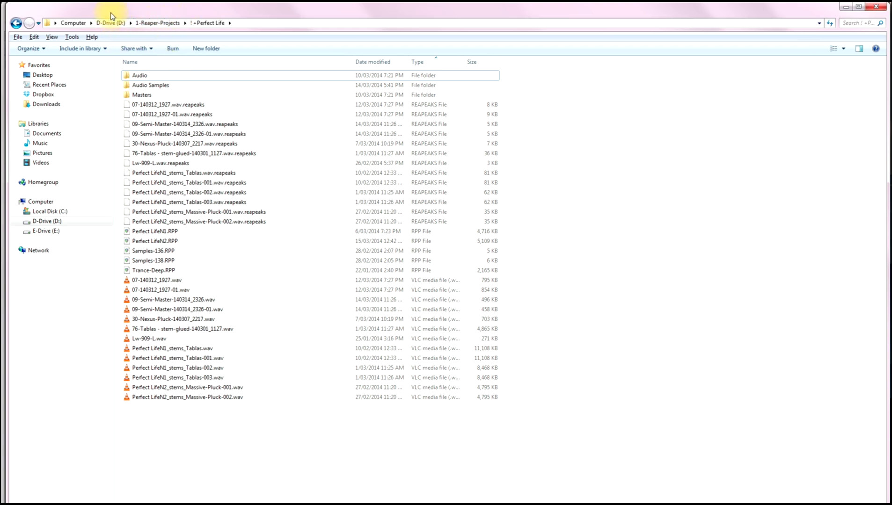
key("BackSpace")
left_click(147, 77)
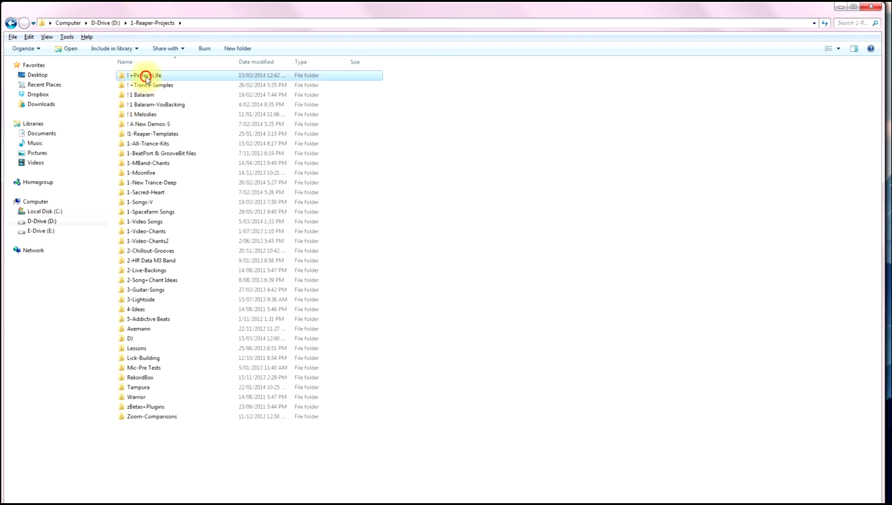
double_click(146, 78)
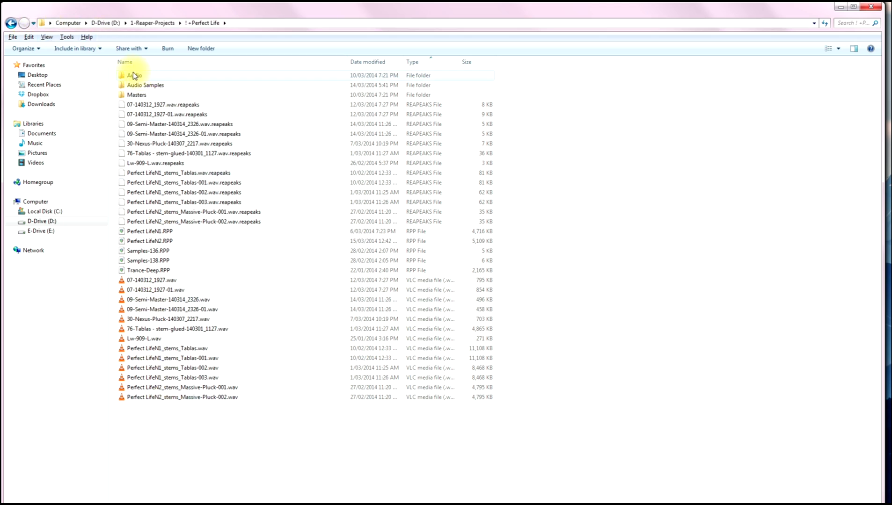
double_click(132, 76)
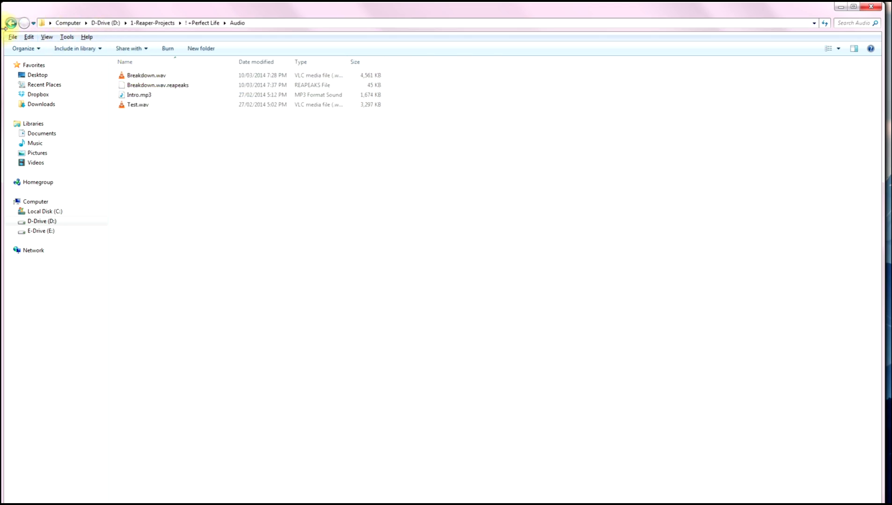
- Go back up to 1-Reaper-Projects and close that Explorer window
left_click(10, 22)
left_click(10, 23)
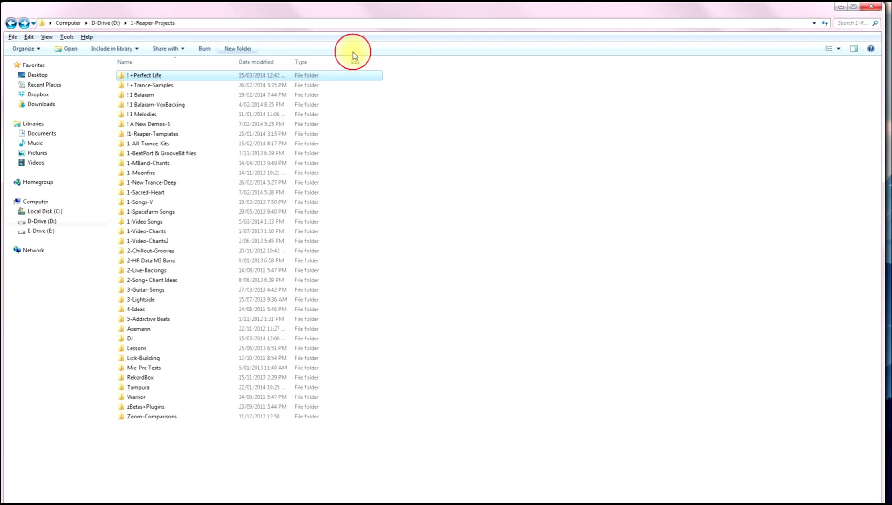
left_click(871, 7)
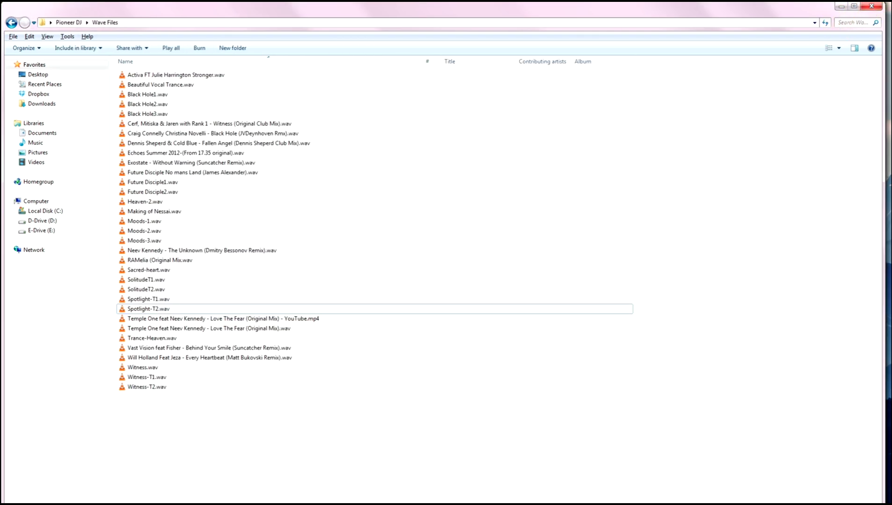
left_click(871, 6)
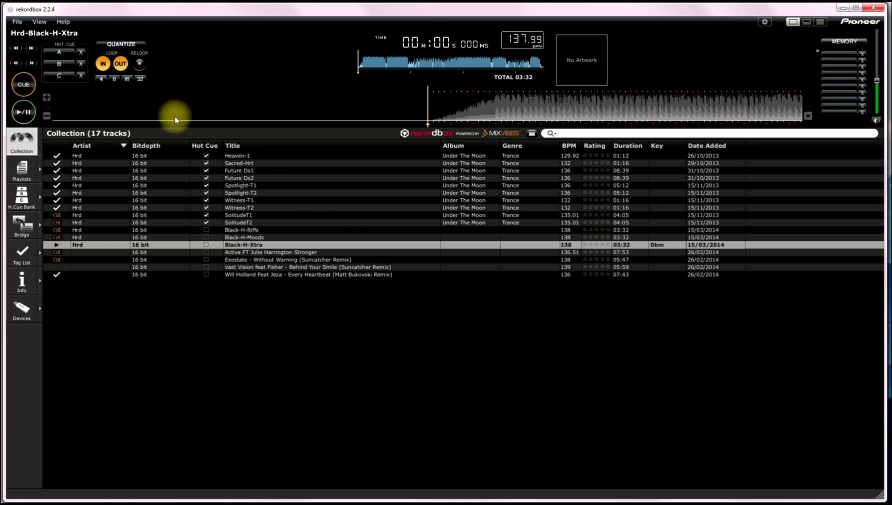
left_click(17, 22)
mouse_move(30, 33)
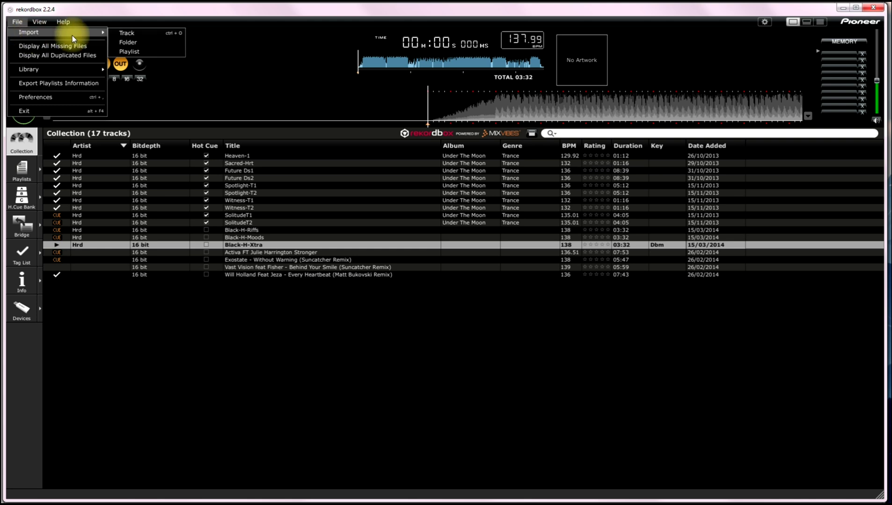
left_click(122, 33)
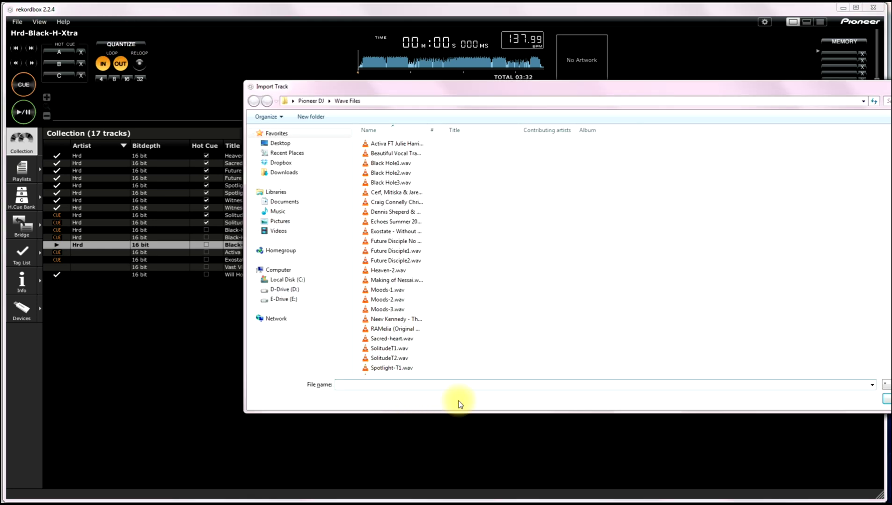
left_click(872, 385)
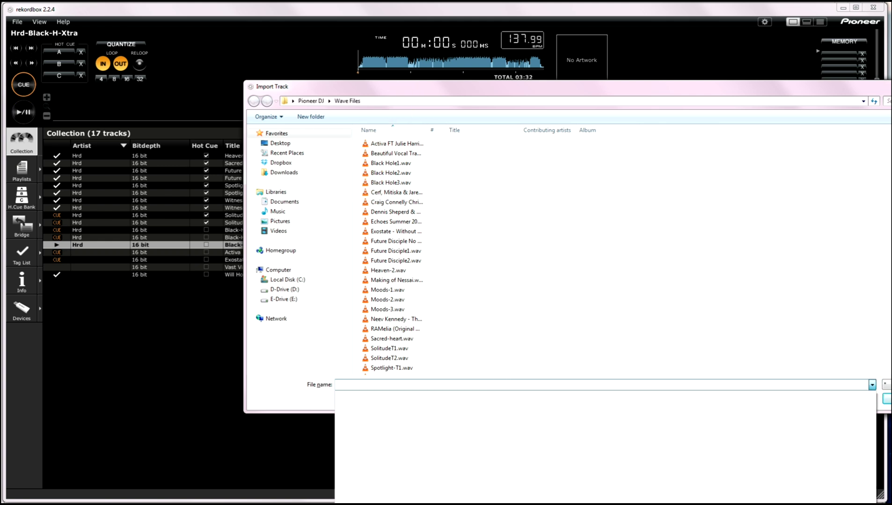
left_click(338, 384)
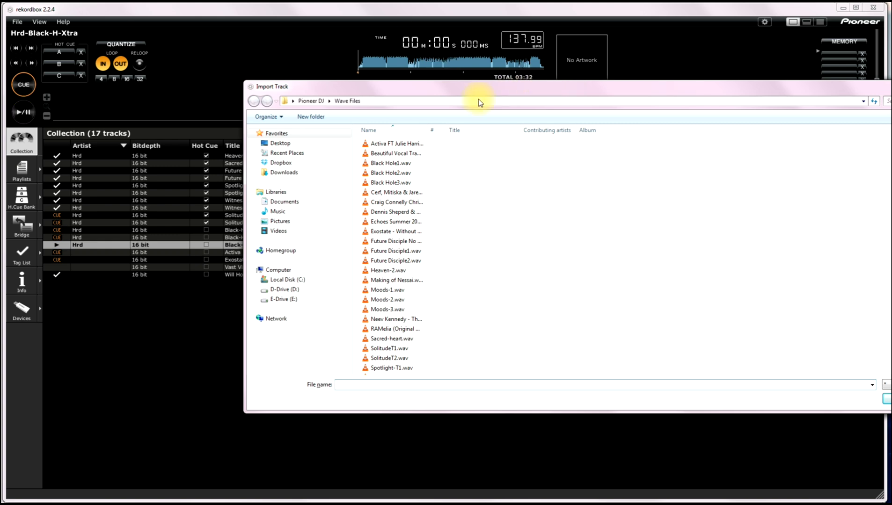
key("Escape")
left_click(634, 89)
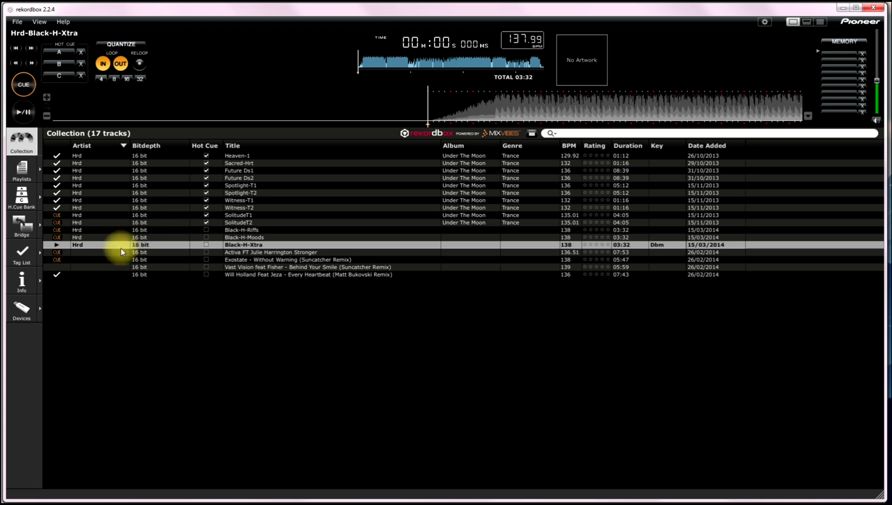
- Analyse Black-H-Moods, then load Black-H-Xtra at 137.99 BPM in the player
right_click(118, 240)
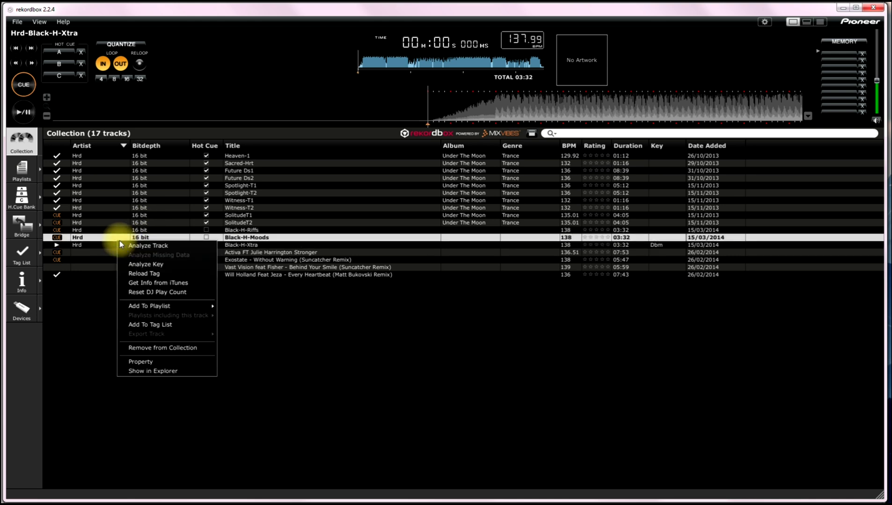
left_click(150, 247)
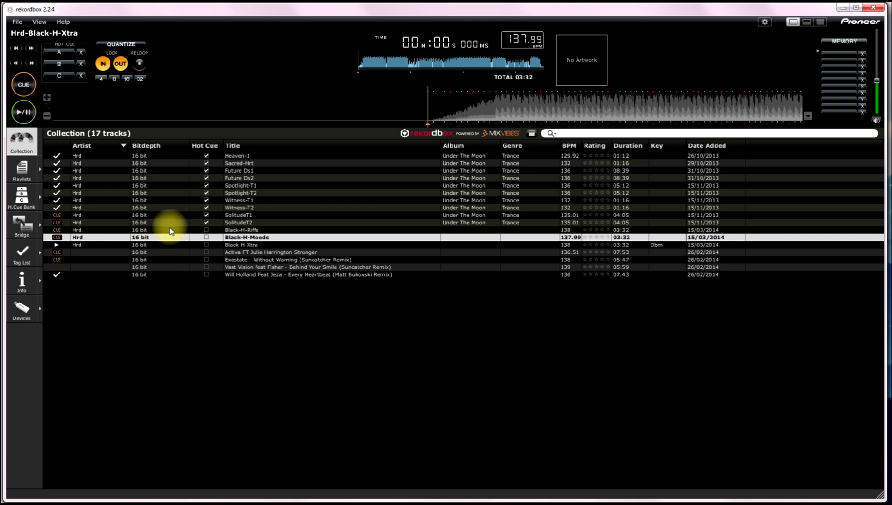
left_click(242, 245)
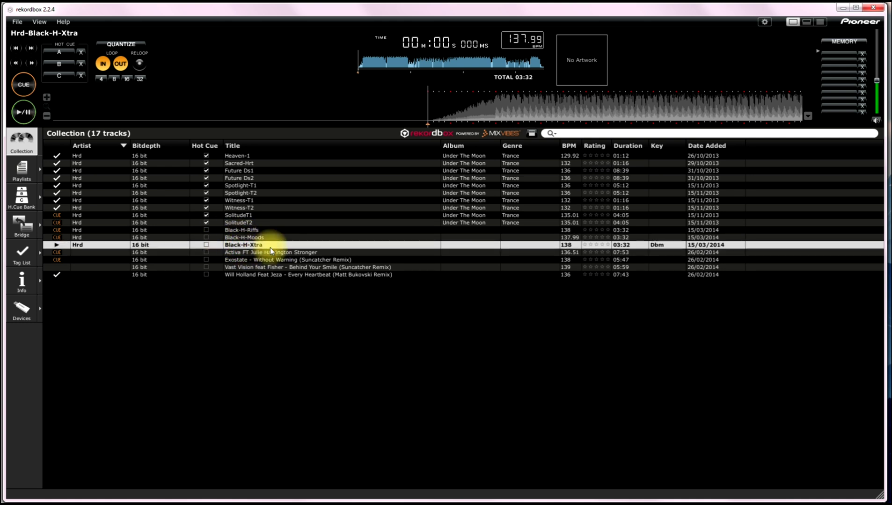
left_click(239, 237)
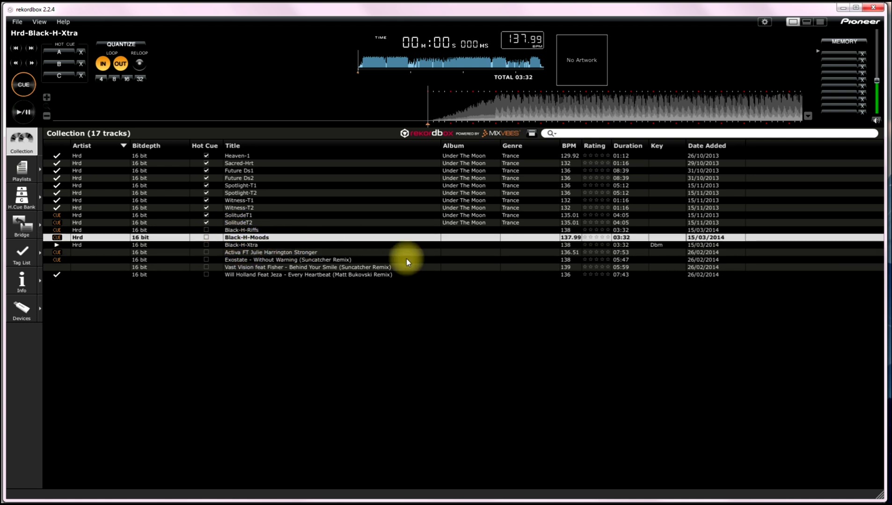
right_click(567, 237)
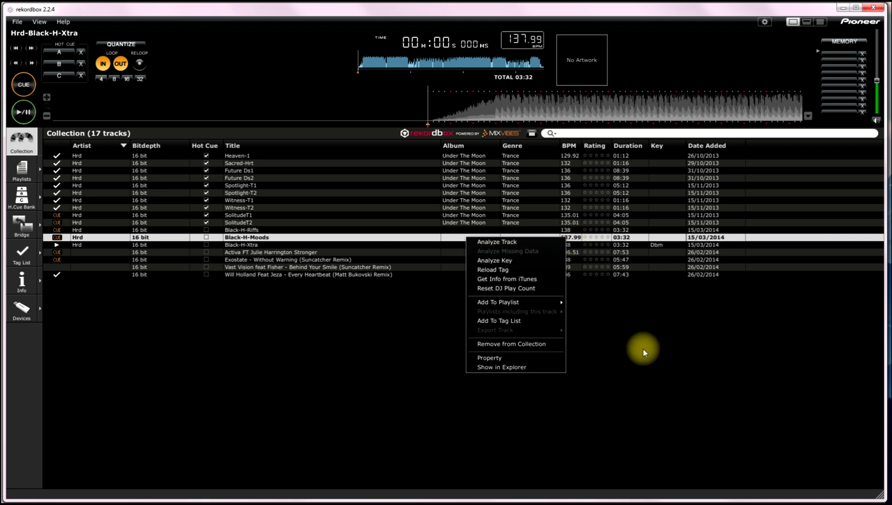
left_click(643, 349)
left_click(568, 245)
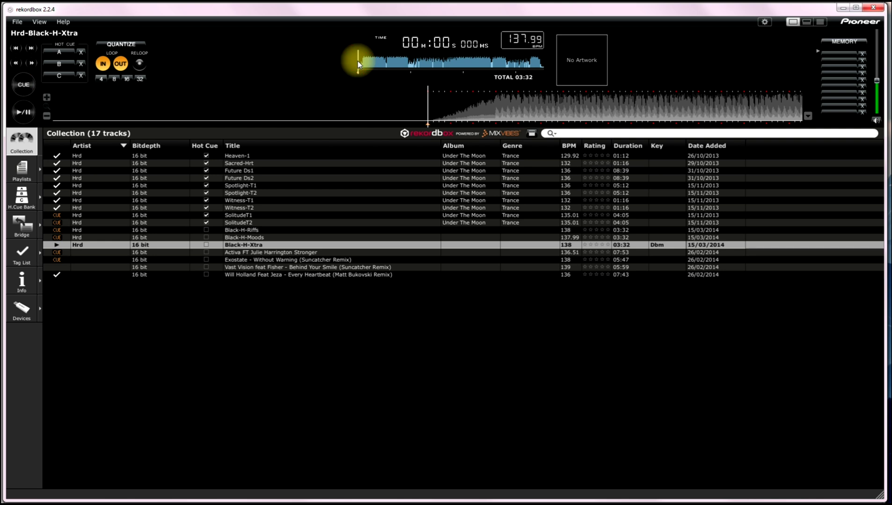
- Scrub through Black-H-Xtra's opening minute, checking positions from 0:14 to 1:04
mouse_move(358, 61)
left_mouse_down()
mouse_move(382, 62)
mouse_move(354, 61)
left_mouse_up()
mouse_move(424, 102)
left_mouse_down()
mouse_move(533, 119)
mouse_move(342, 104)
mouse_move(475, 99)
mouse_move(425, 90)
left_mouse_up()
left_click_drag(576, 106, 474, 103)
left_click_drag(583, 97, 461, 120)
left_click_drag(345, 134, 522, 107)
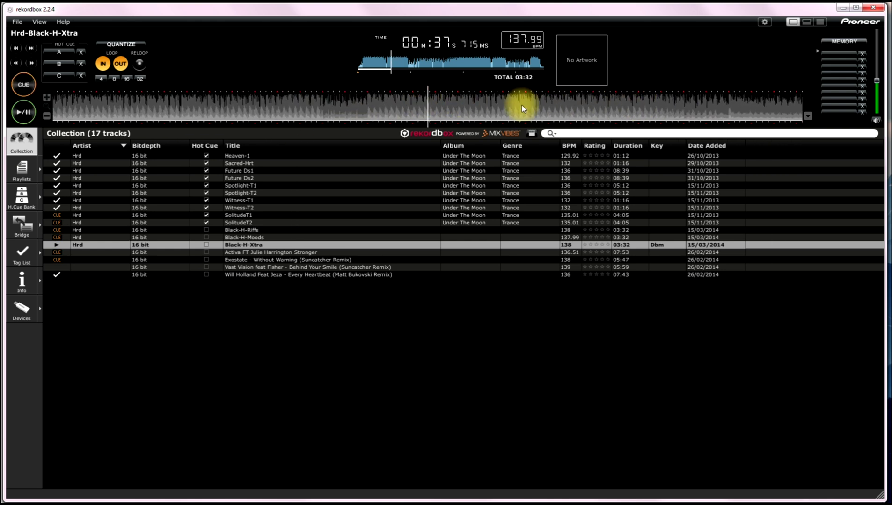
left_click(412, 58)
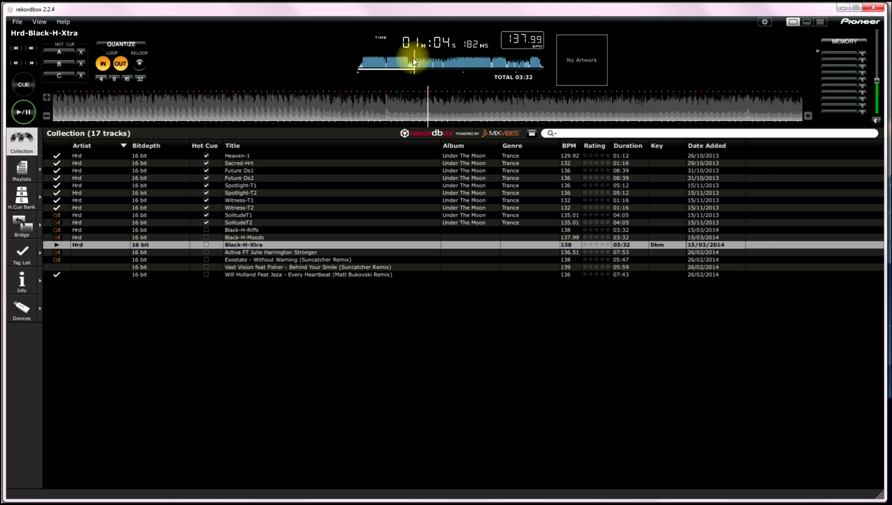
left_click(408, 60)
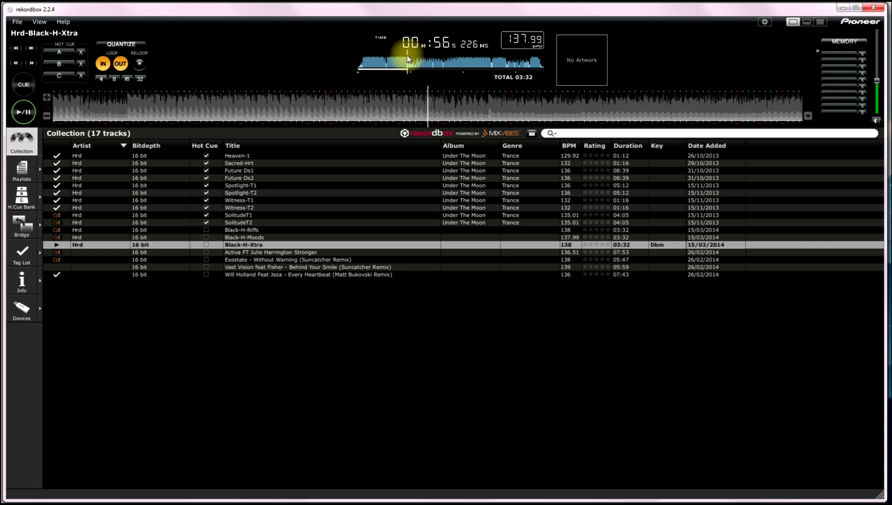
left_click(411, 56)
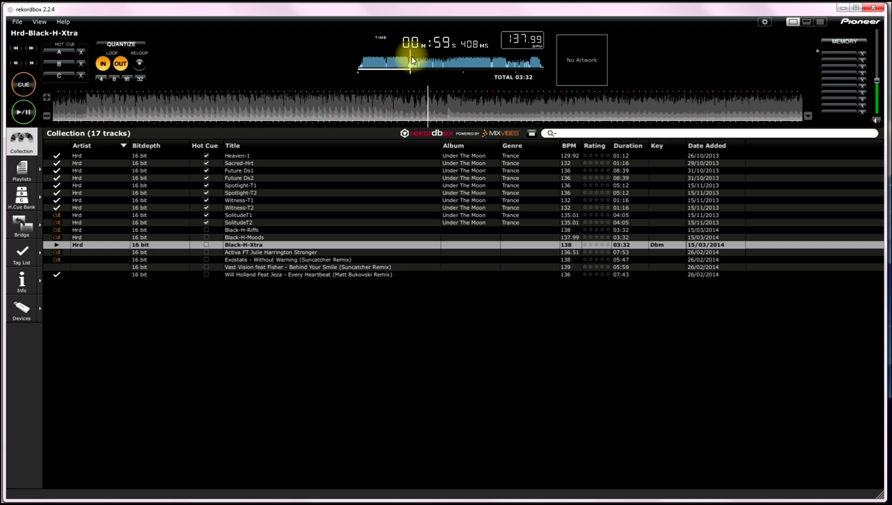
left_click(415, 59)
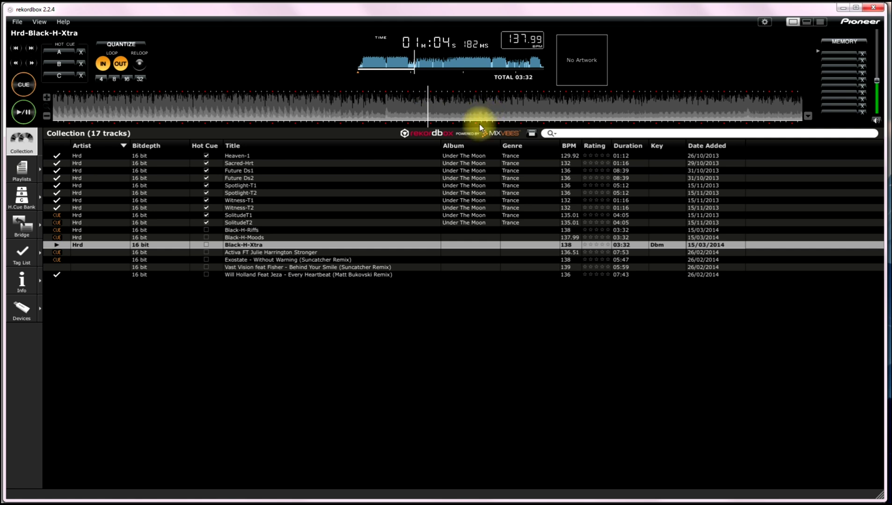
left_click(410, 66)
- Check the section near 3:00, then settle the playhead around 01:28
left_click(517, 61)
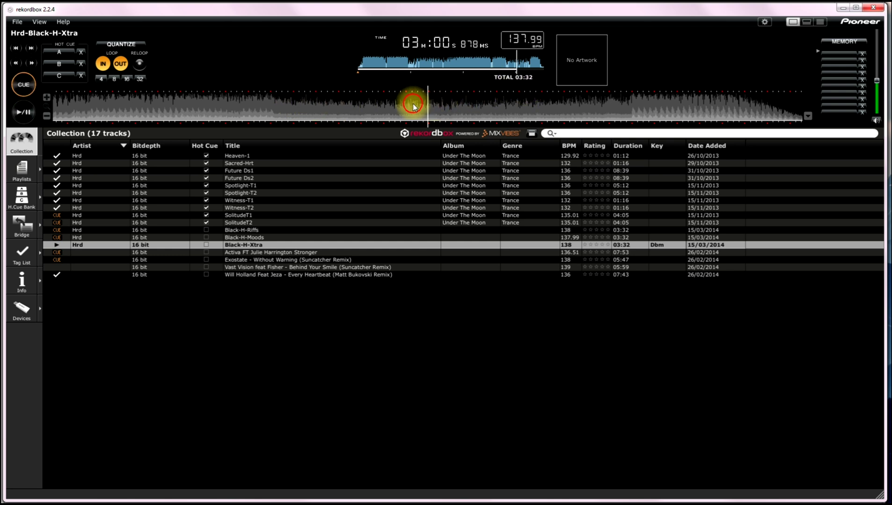
mouse_move(412, 102)
left_mouse_down()
mouse_move(368, 104)
mouse_move(417, 101)
left_mouse_up()
left_click_drag(284, 110, 398, 86)
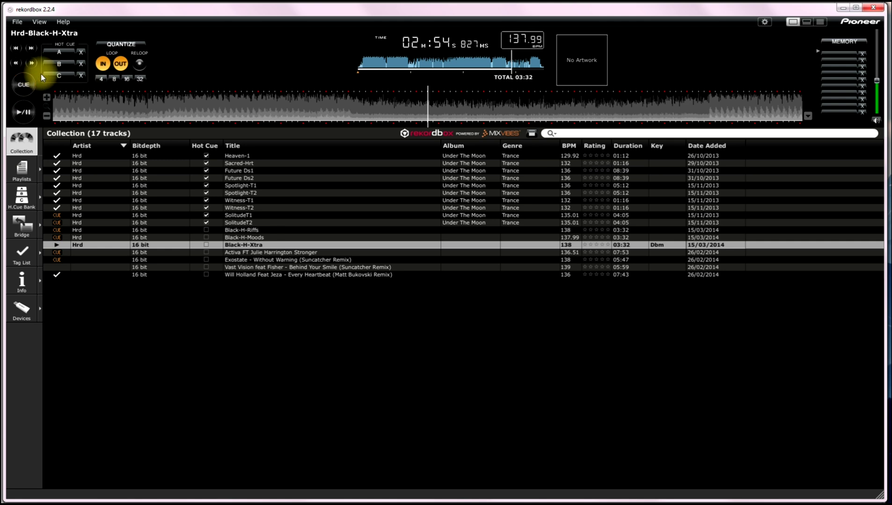
left_click(17, 49)
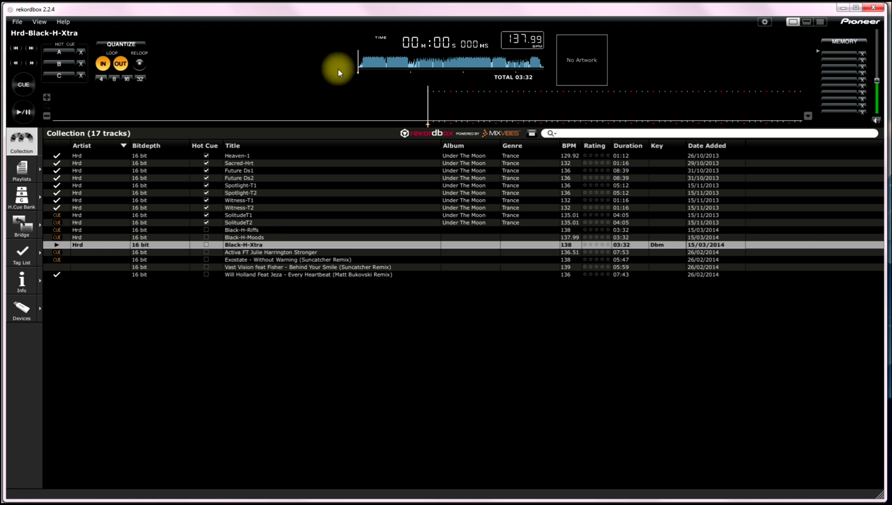
left_click(408, 65)
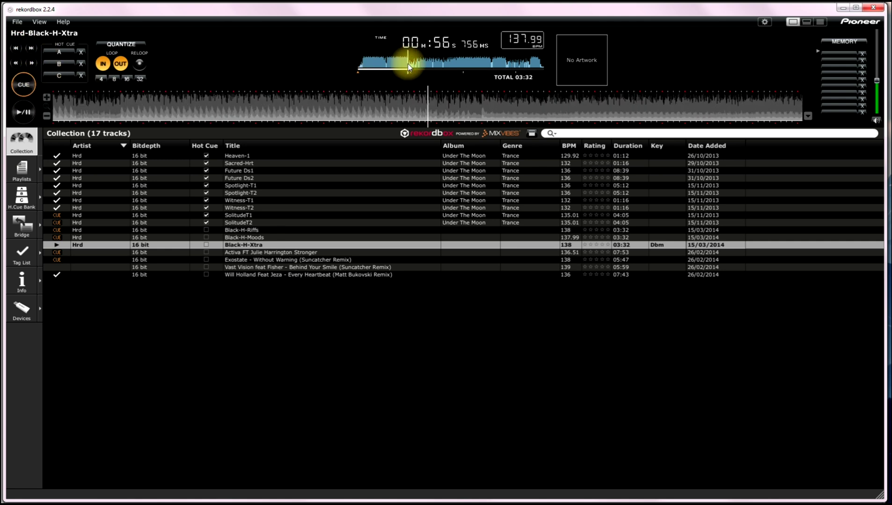
left_click(435, 60)
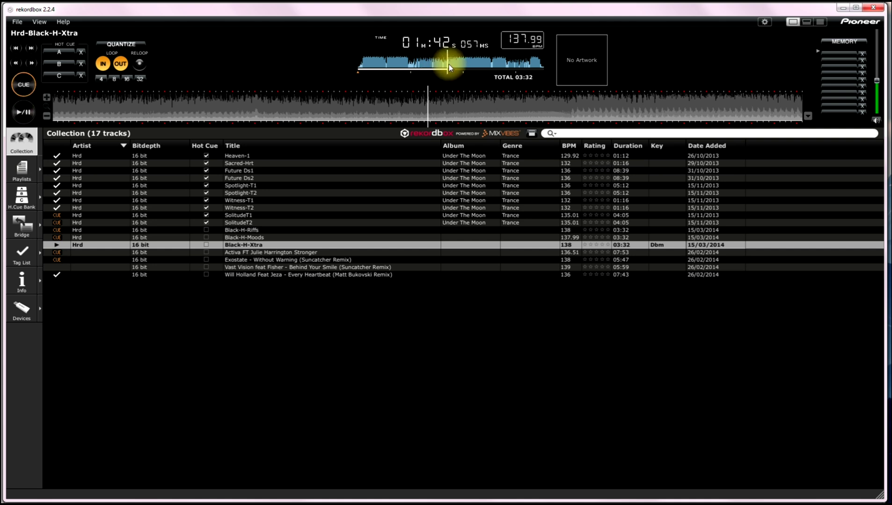
left_click_drag(448, 66, 440, 65)
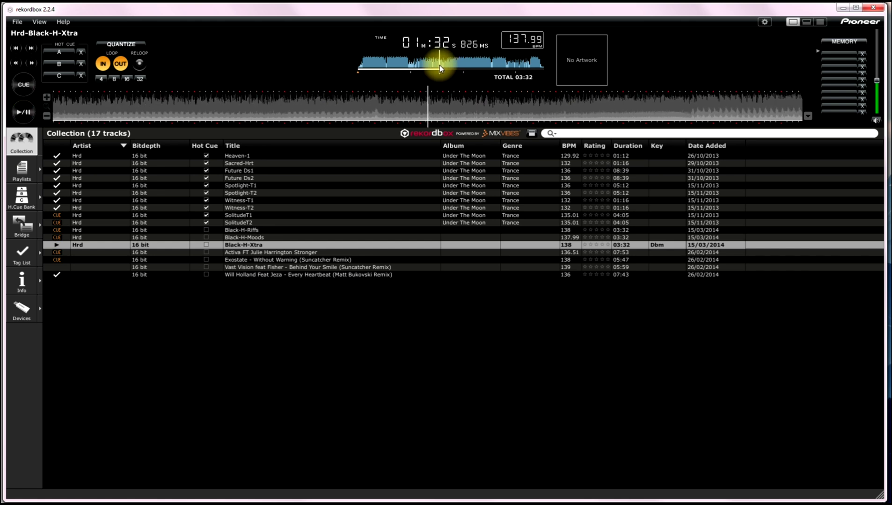
left_click_drag(428, 109, 442, 108)
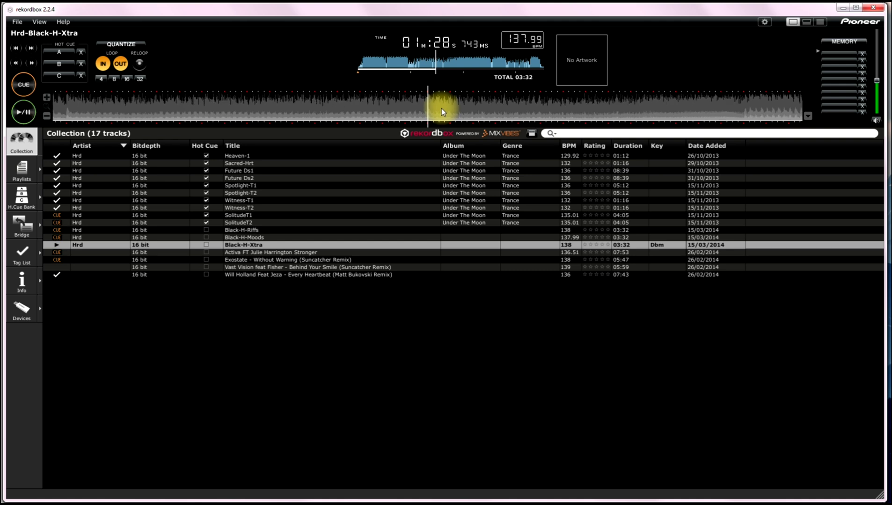
- Turn quantize on and set a loop-in point at 01:28.708
left_click(119, 44)
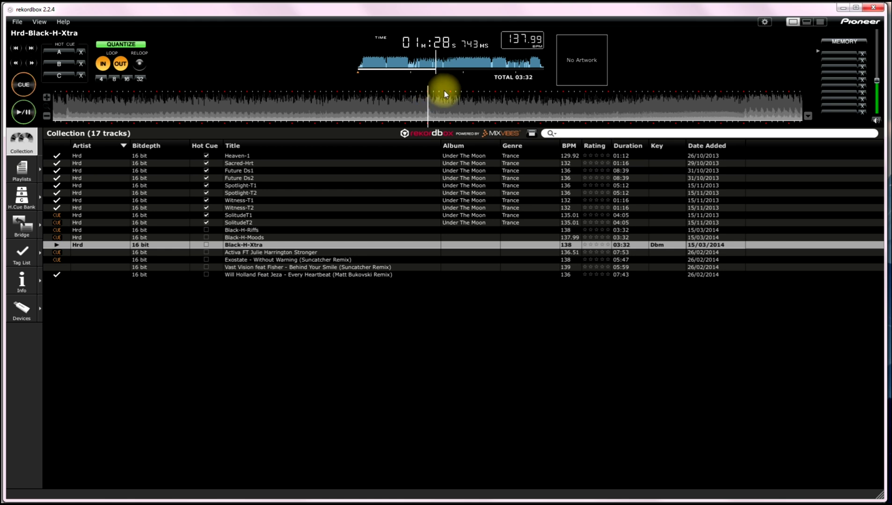
left_click(45, 98)
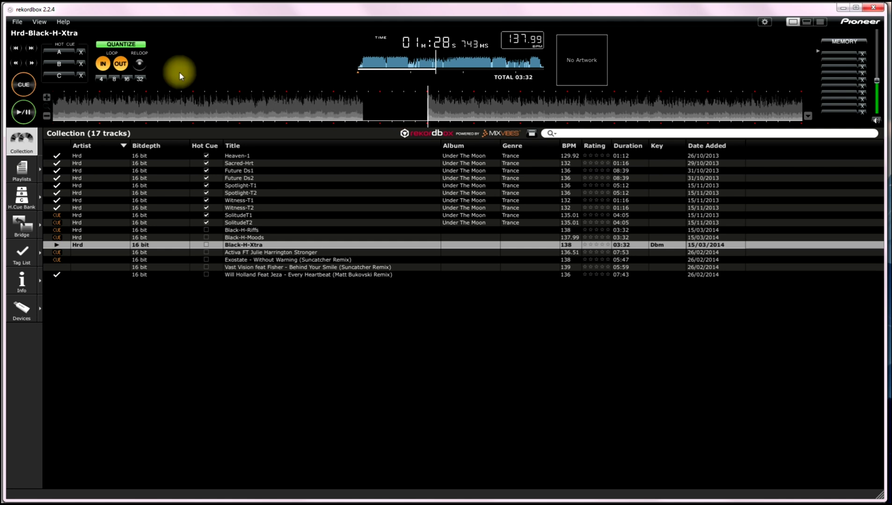
left_click(102, 65)
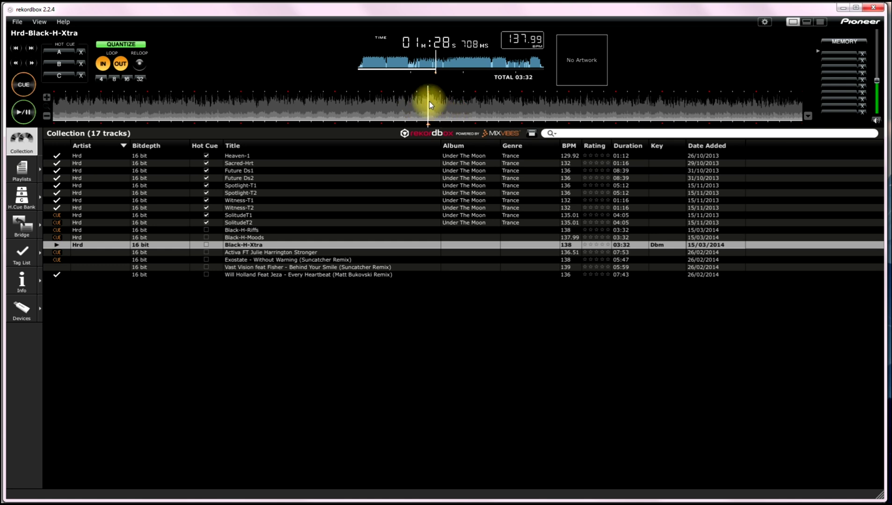
- Store hot cue A at 01:28.699 and confirm playback restarts from it
left_click(58, 52)
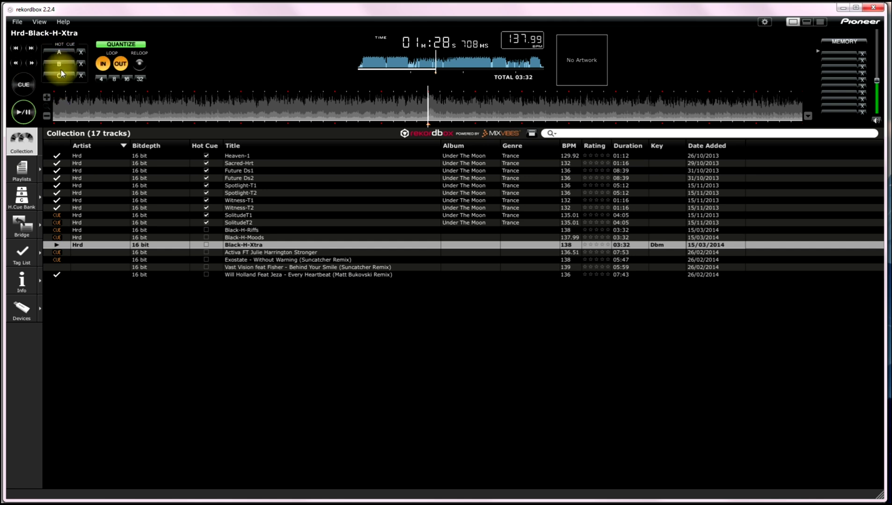
left_click(55, 51)
left_click(58, 51)
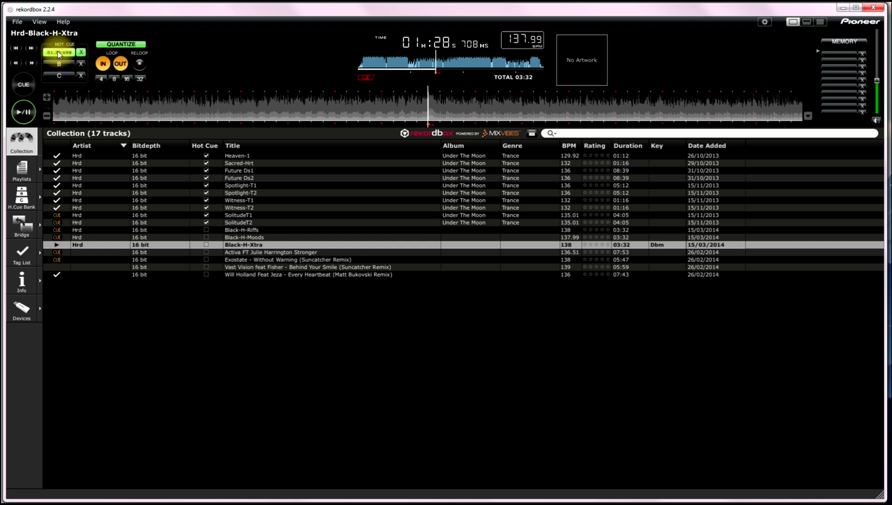
left_click(23, 112)
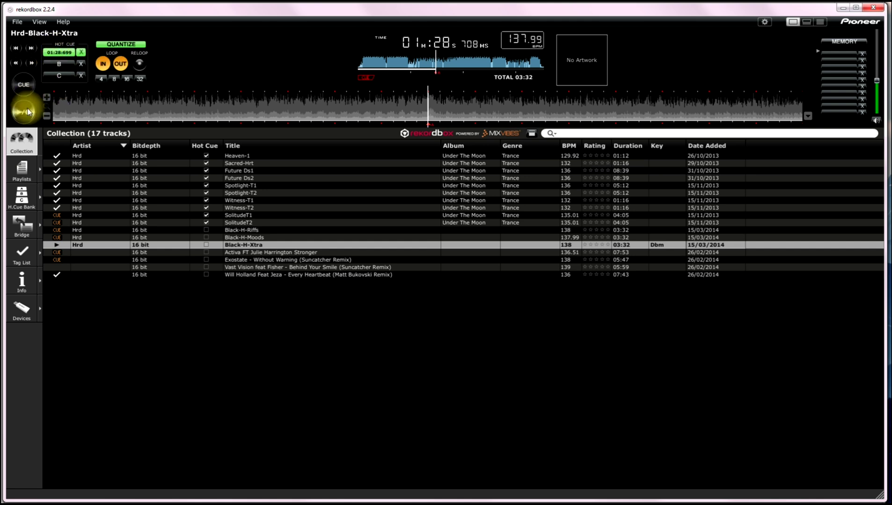
left_click(55, 52)
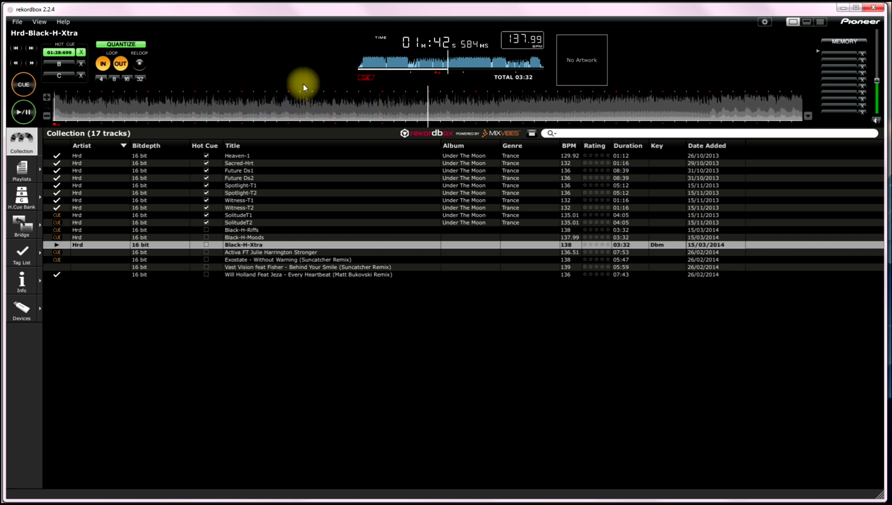
left_click(47, 116)
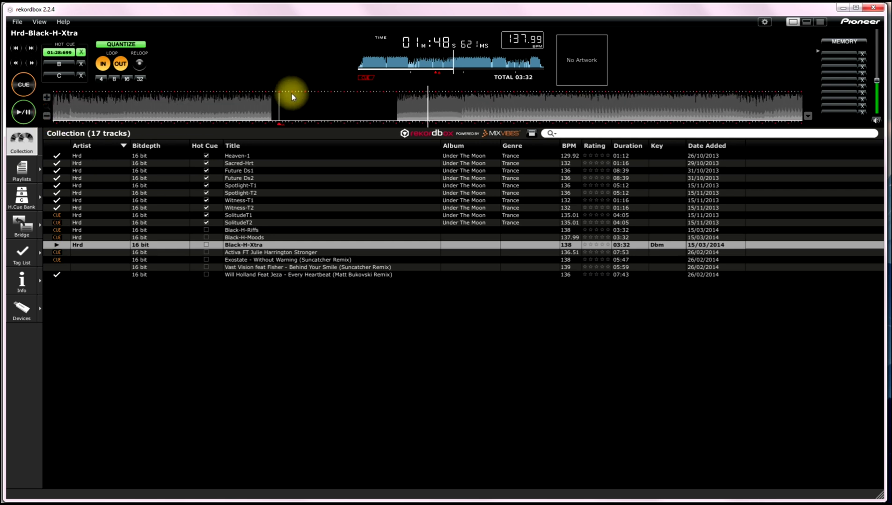
- Pause, scrub back to about 01:45, then play and stop at 01:53.078
left_click(22, 112)
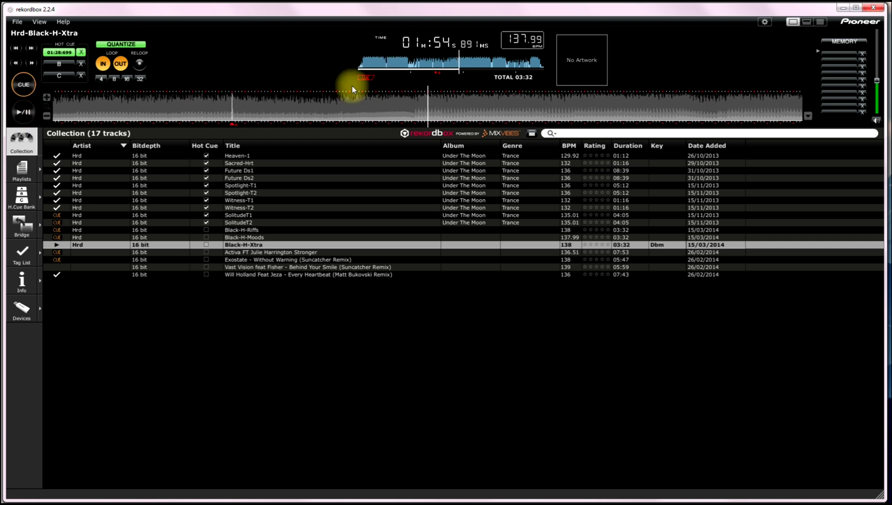
left_click_drag(390, 95, 410, 94)
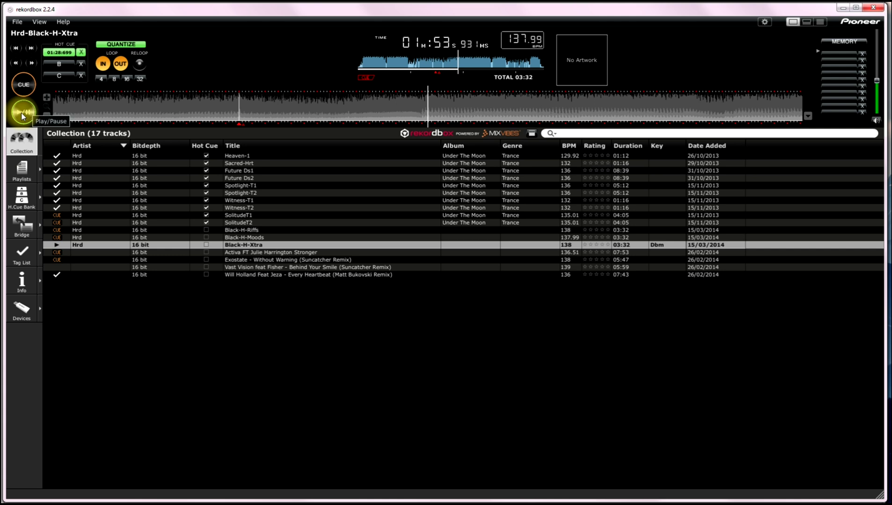
left_click(132, 116)
left_click_drag(344, 99, 358, 99)
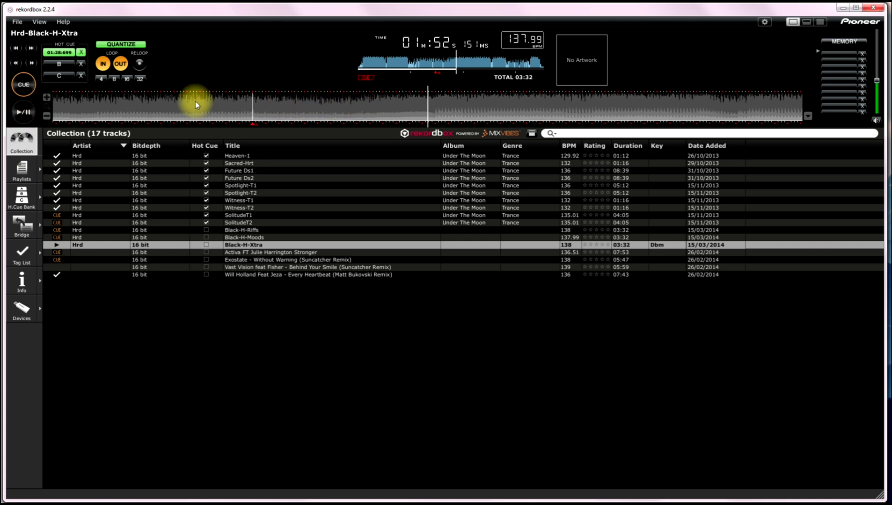
left_click(47, 97)
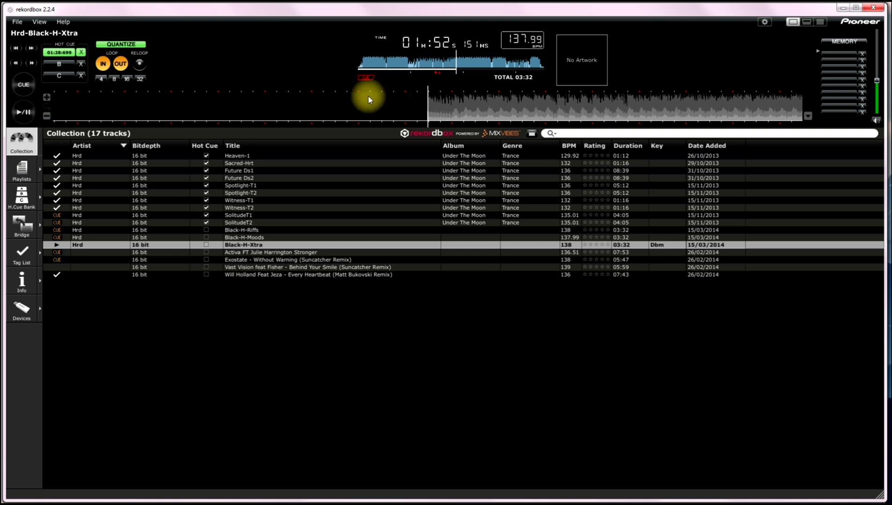
left_click_drag(352, 98, 523, 118)
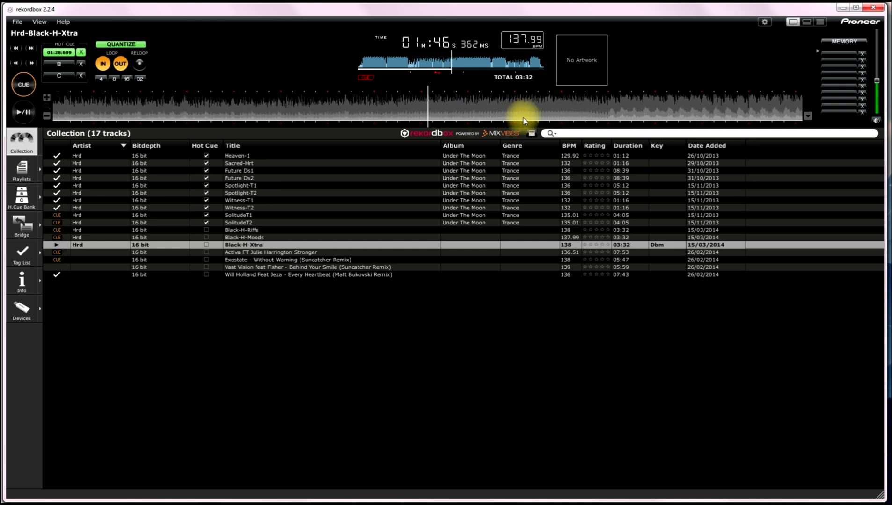
left_click(21, 117)
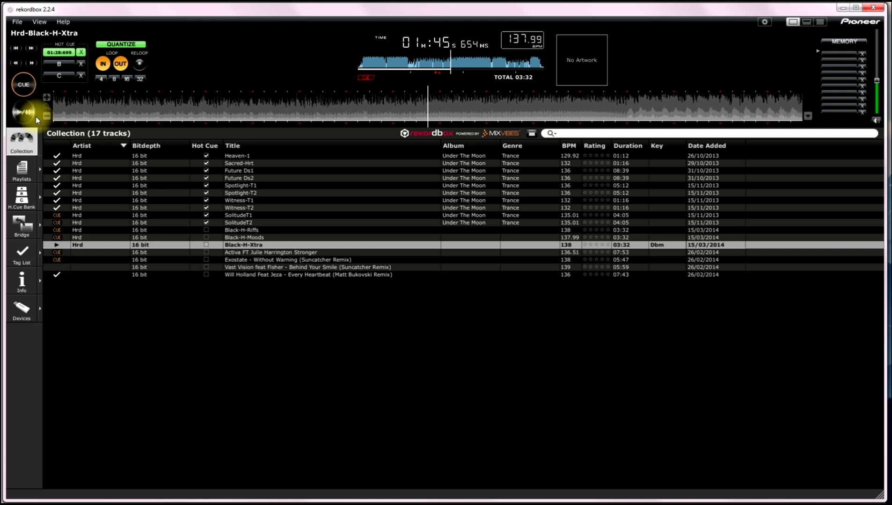
left_click(25, 113)
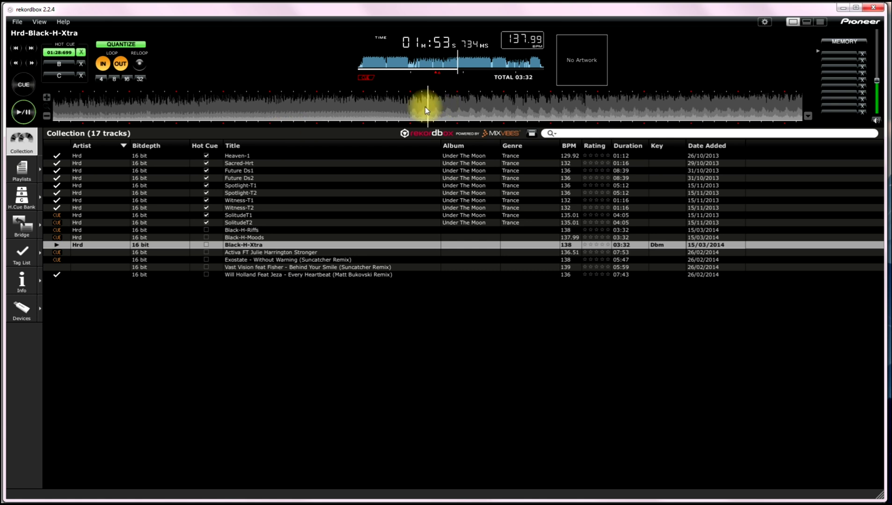
left_click_drag(425, 106, 443, 109)
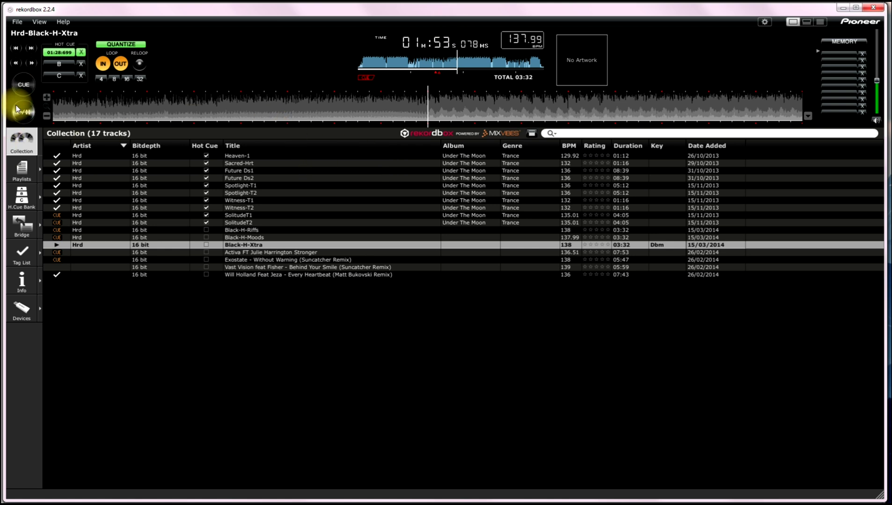
- Set the loop-in near 01:53 and create a 32-beat loop from it
left_click(103, 65)
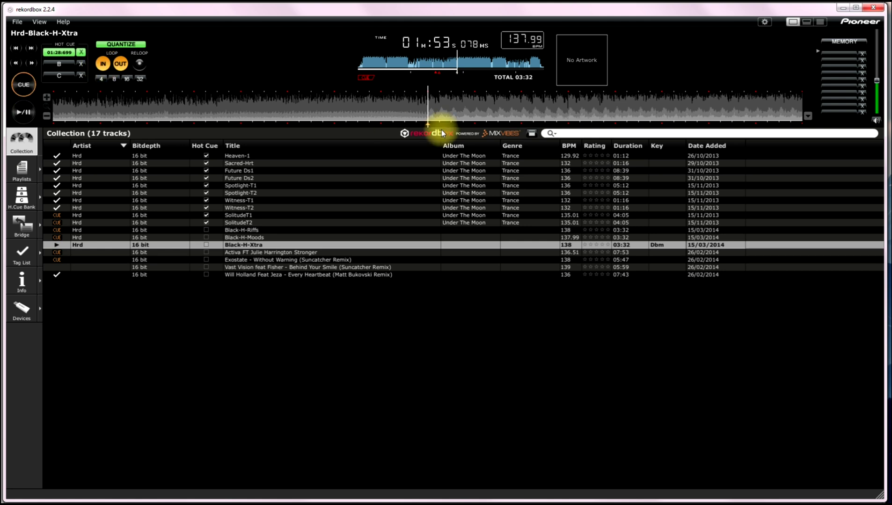
mouse_move(446, 111)
left_mouse_down()
mouse_move(457, 112)
mouse_move(446, 107)
left_mouse_up()
left_click(140, 80)
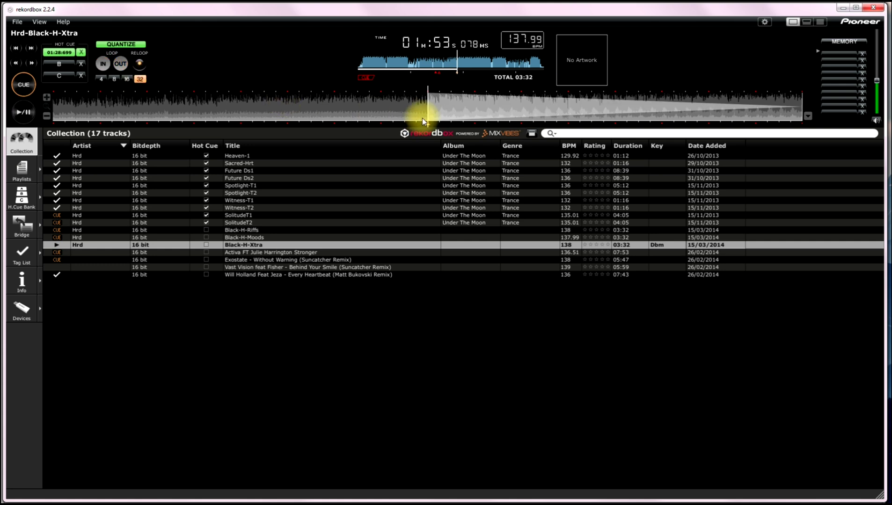
left_click_drag(498, 106, 479, 105)
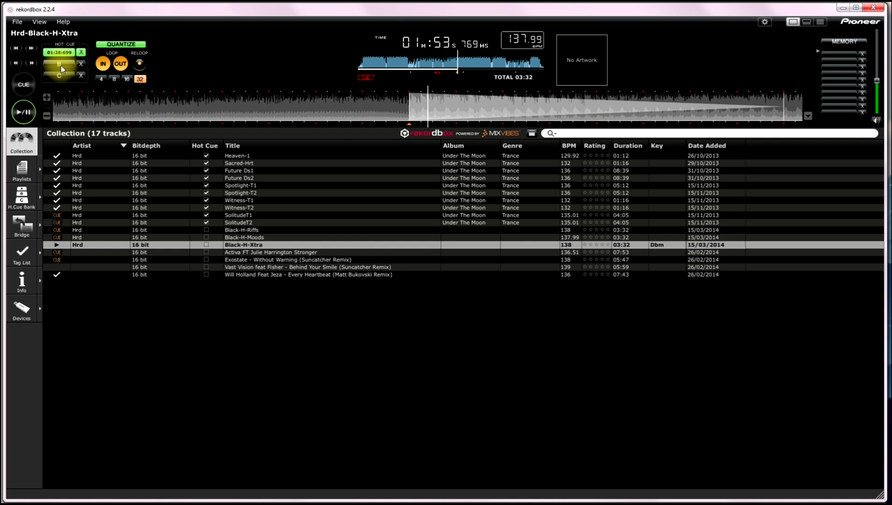
- Save the 32-beat loop as hot cue B at 01:53.048, then stop playback with CUE
left_click(62, 65)
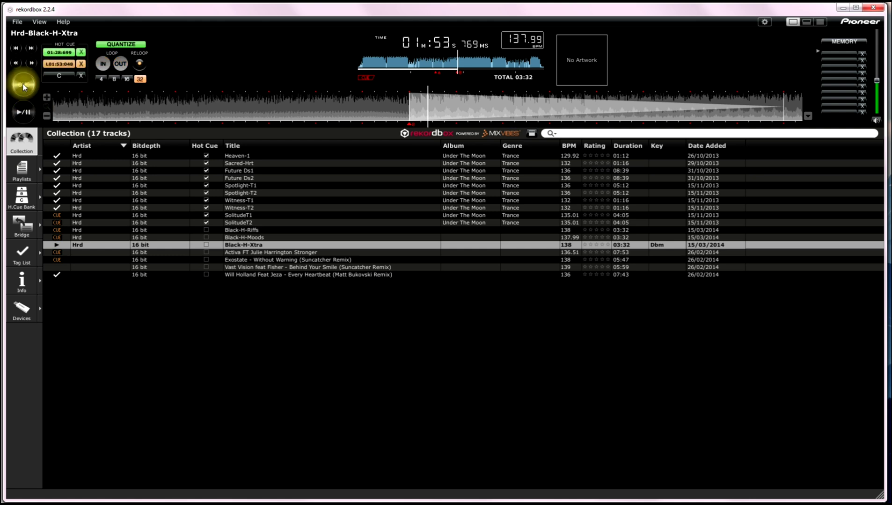
left_click(23, 86)
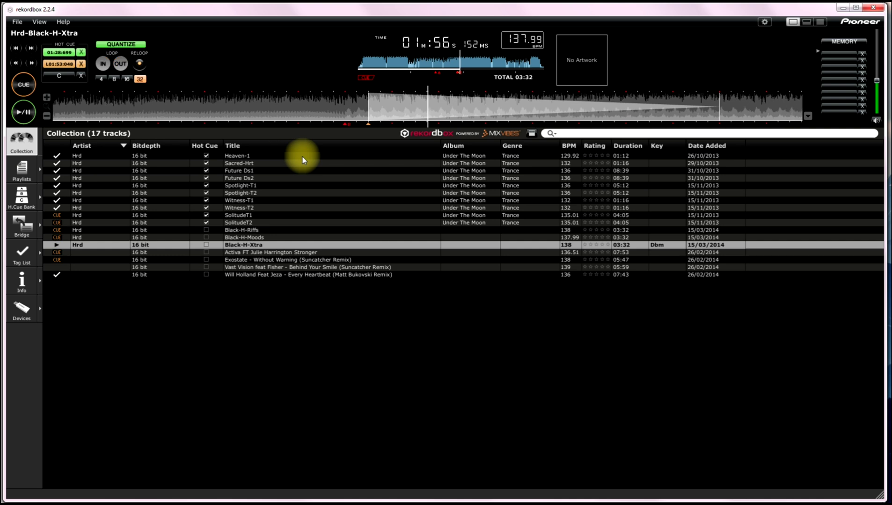
left_click(23, 85)
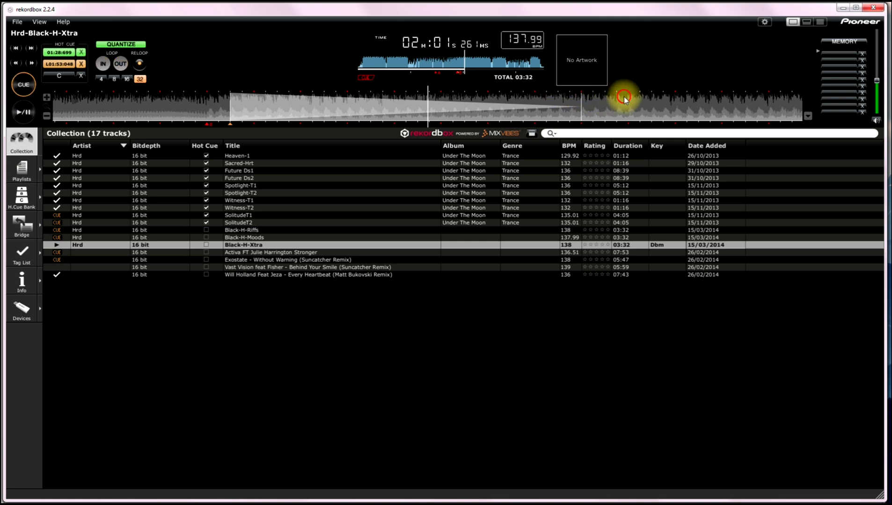
left_click(571, 178)
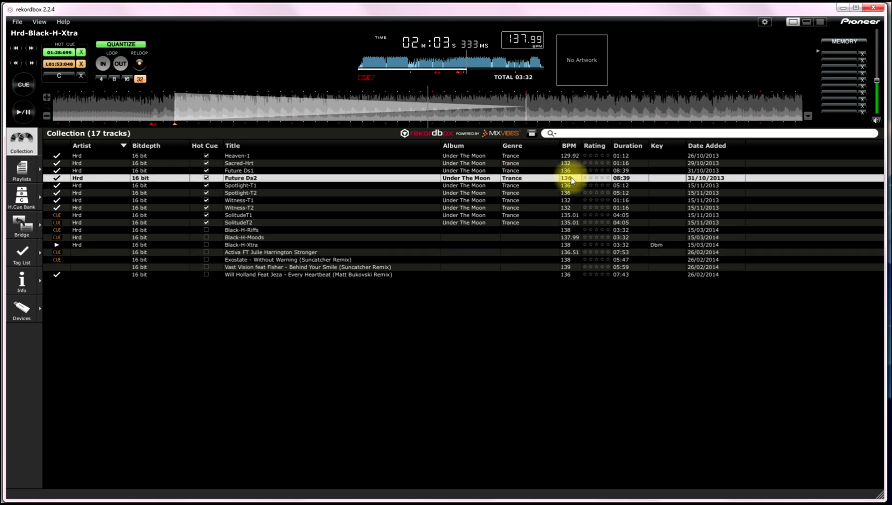
left_click(562, 230)
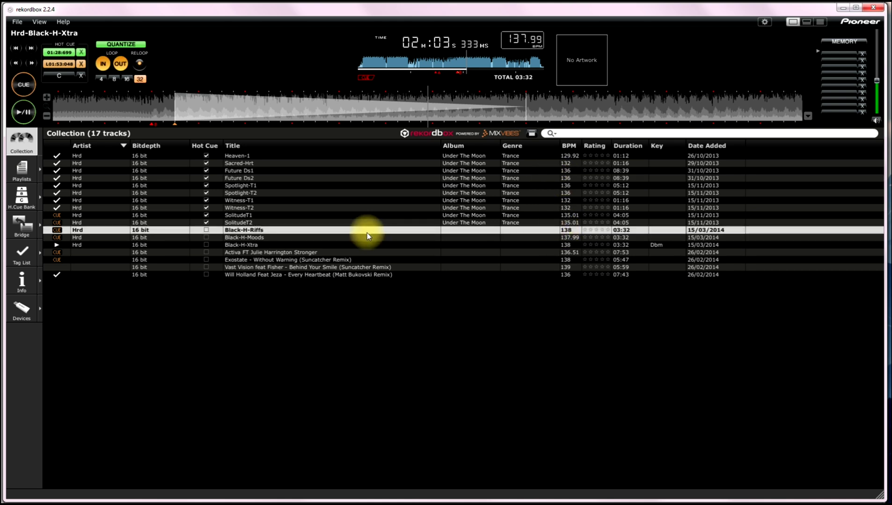
left_click(246, 244)
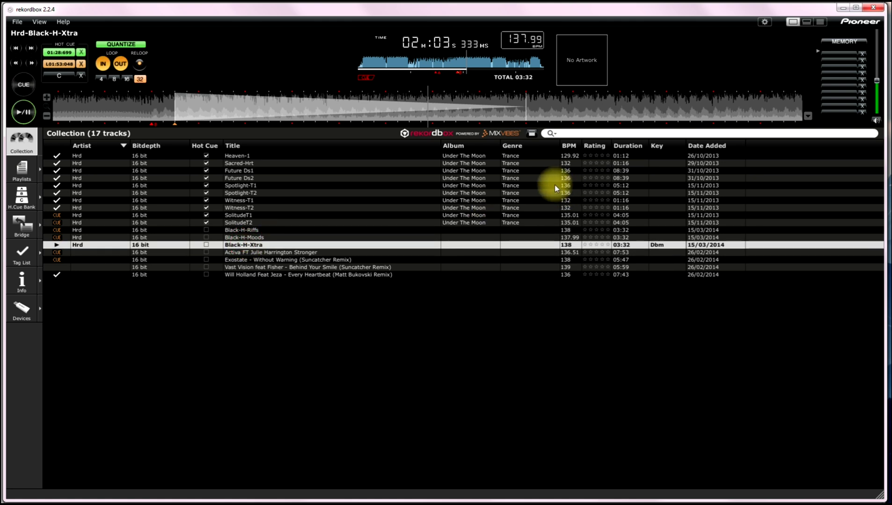
left_click(480, 186)
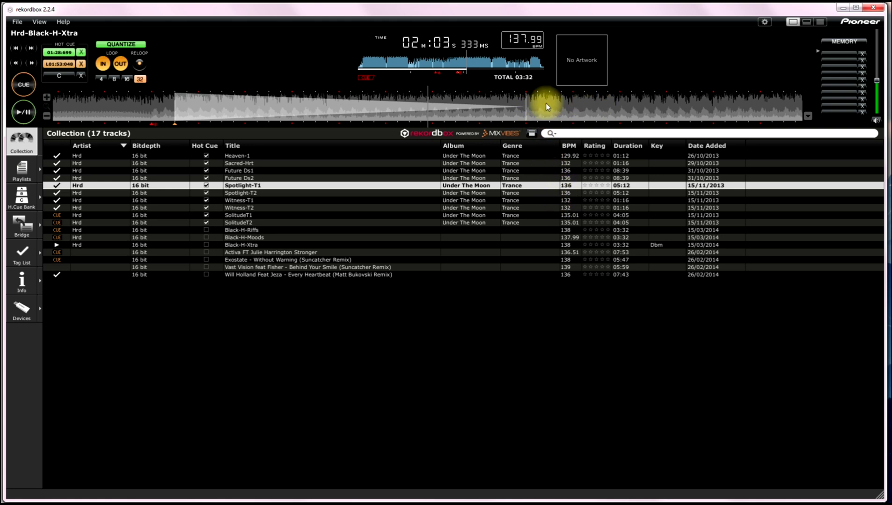
- Exit the 32-beat loop and scrub Black-H-Xtra to about 02:48.7
left_click(139, 63)
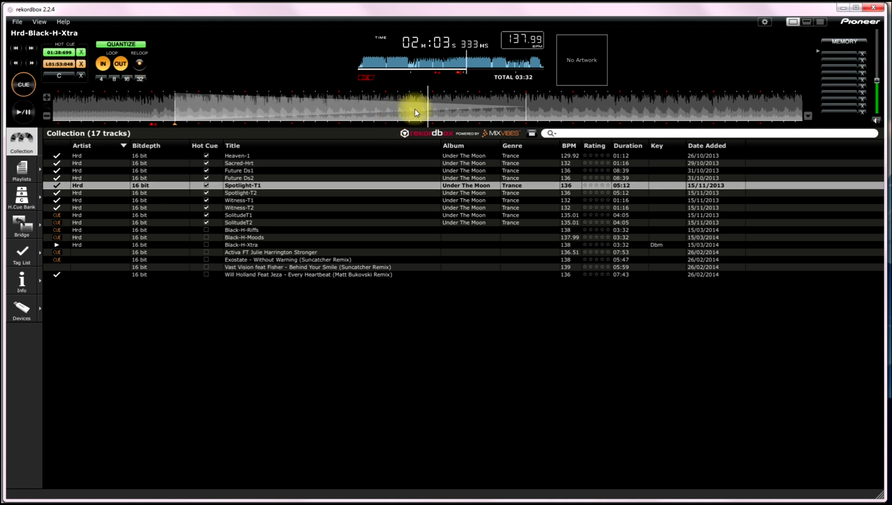
left_click_drag(415, 109, 259, 91)
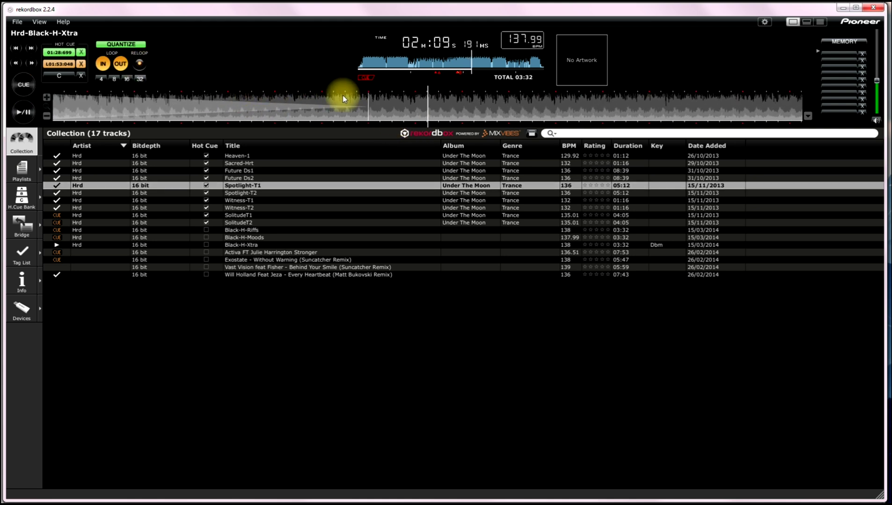
left_click_drag(144, 100, 358, 99)
left_click_drag(176, 92, 189, 78)
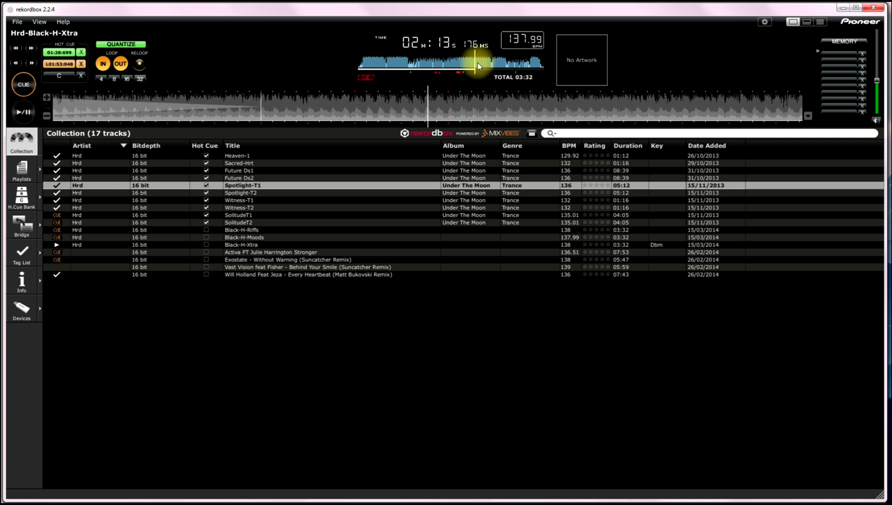
mouse_move(478, 63)
left_mouse_down()
mouse_move(493, 60)
mouse_move(478, 57)
mouse_move(492, 68)
left_mouse_up()
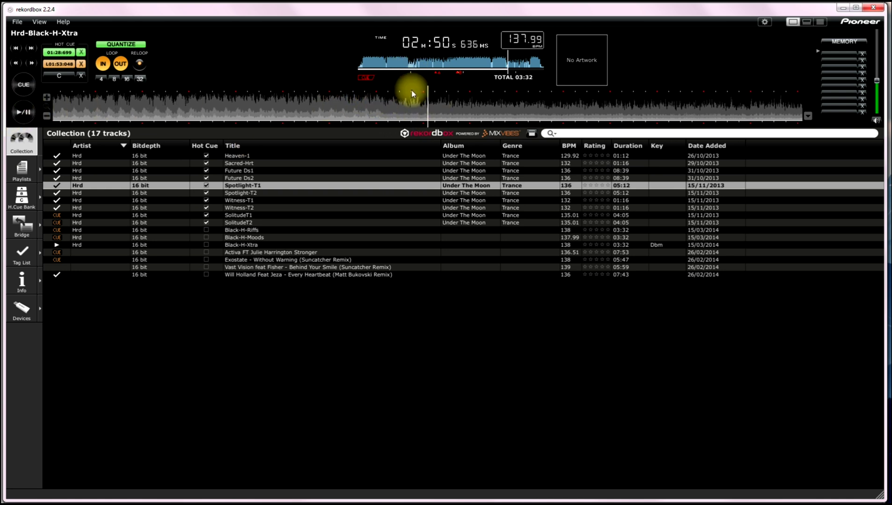
left_click_drag(412, 90, 461, 101)
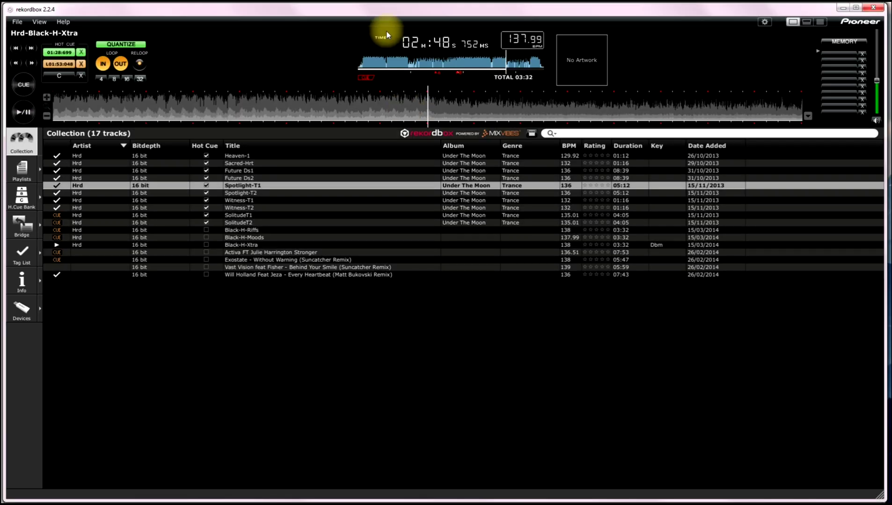
left_click_drag(404, 108, 407, 111)
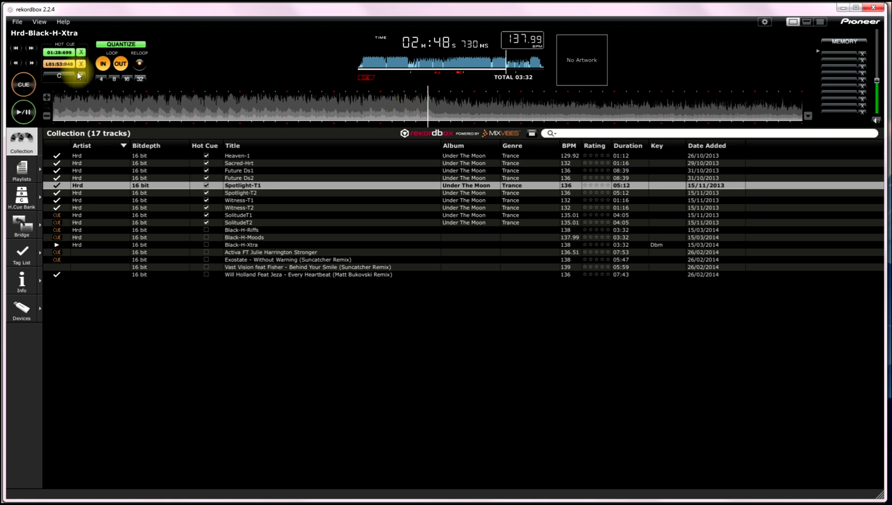
- Set a 32-beat loop from 02:48.702, save it as hot cue C, and play it
left_click(103, 64)
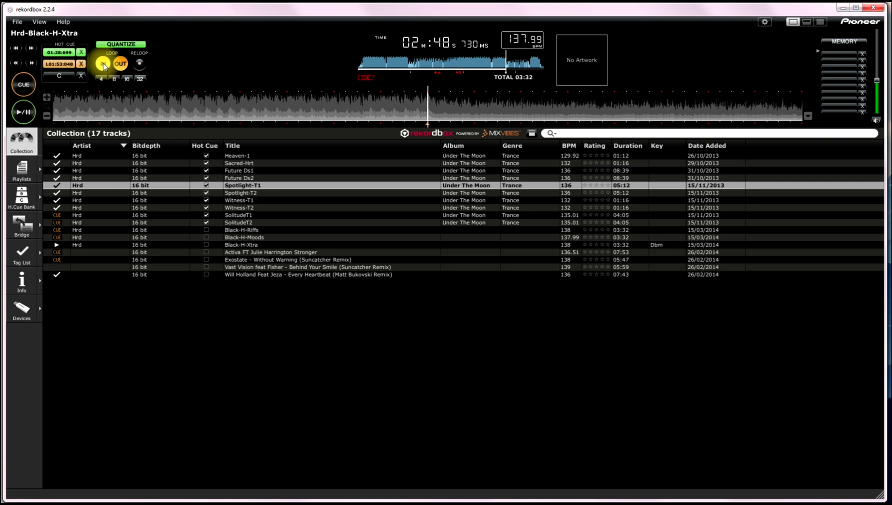
left_click(118, 65)
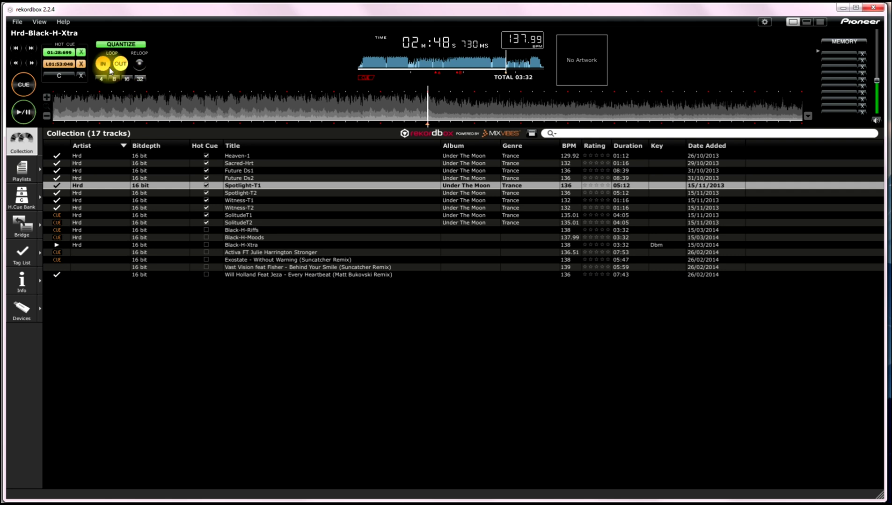
left_click(140, 80)
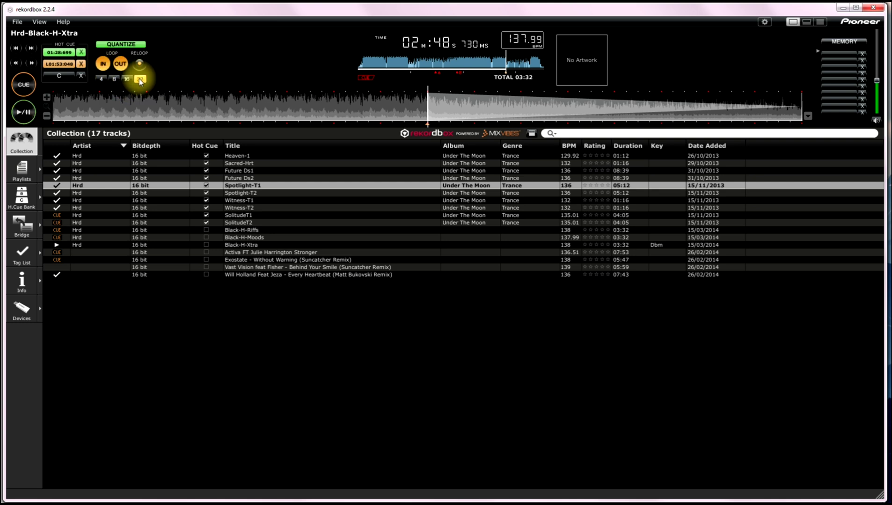
left_click(56, 76)
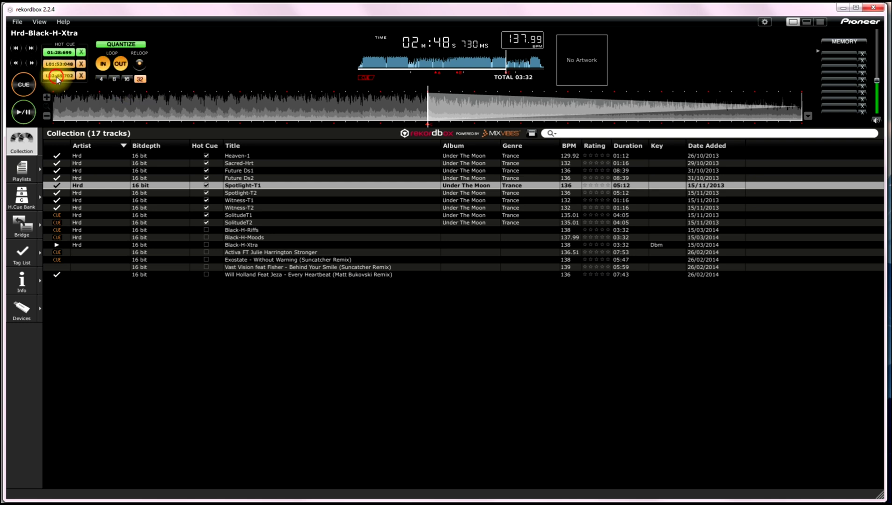
left_click(26, 113)
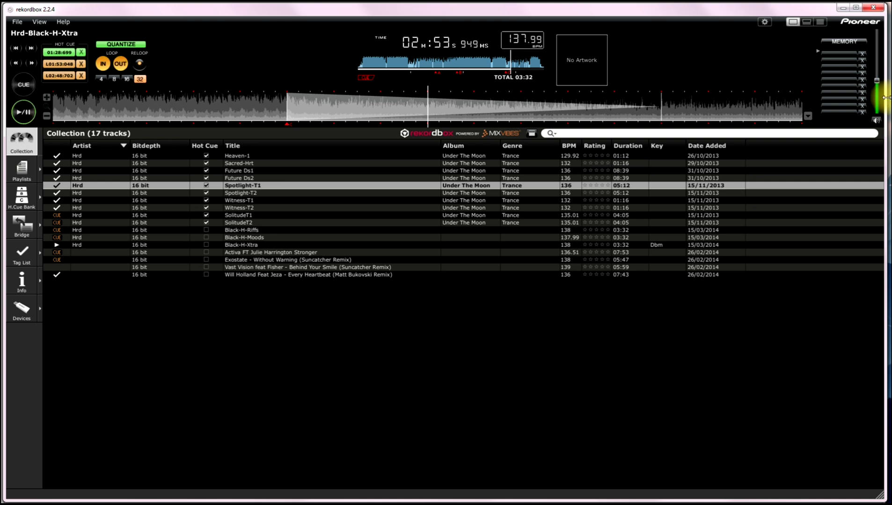
- Widen the rekordbox window by about 7 pixels on its right edge
left_click_drag(884, 97, 888, 97)
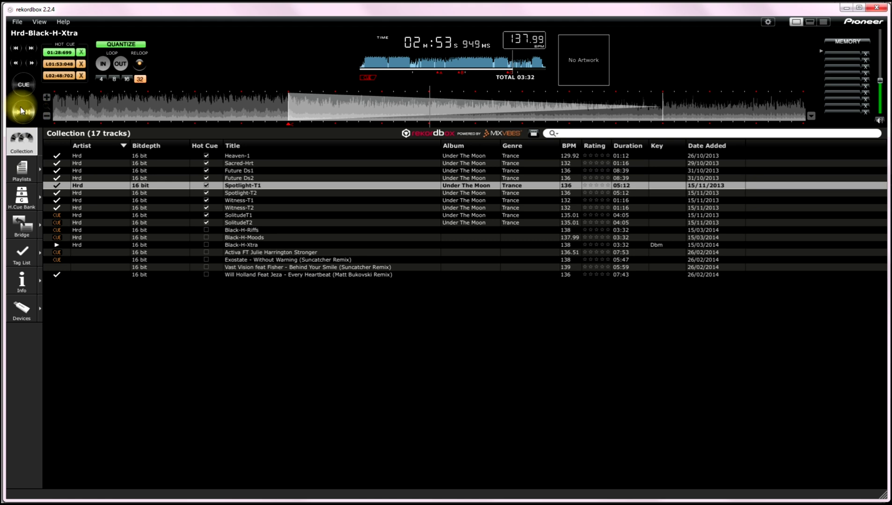
- Audition loop cues B (01:53) and C (02:48) twice each, then play from hot cue A at 01:28
left_click(55, 66)
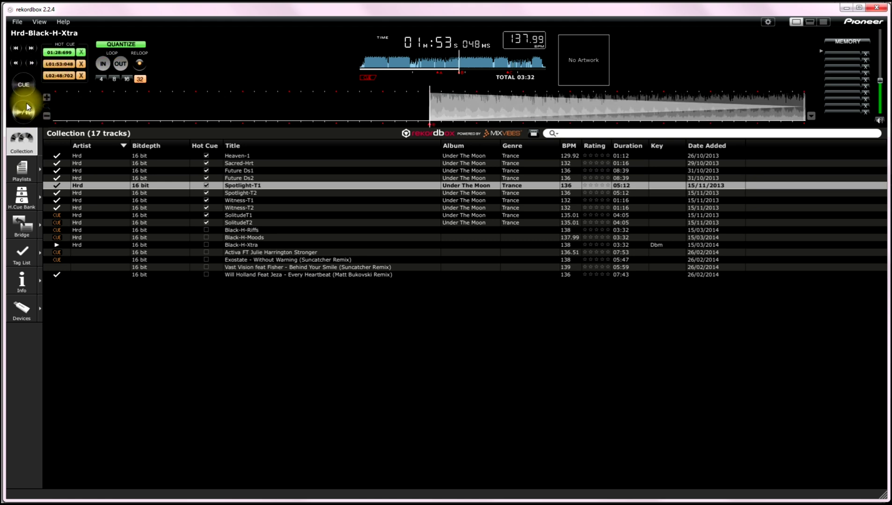
left_click(53, 76)
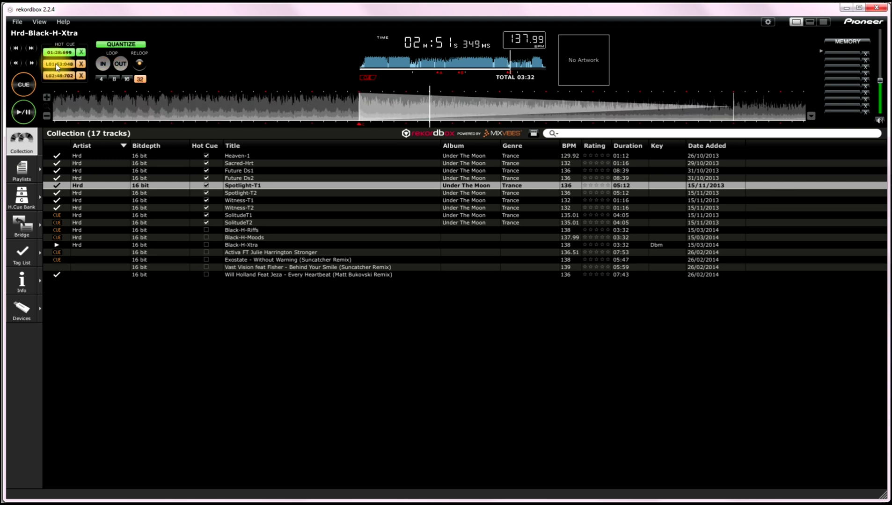
left_click(55, 64)
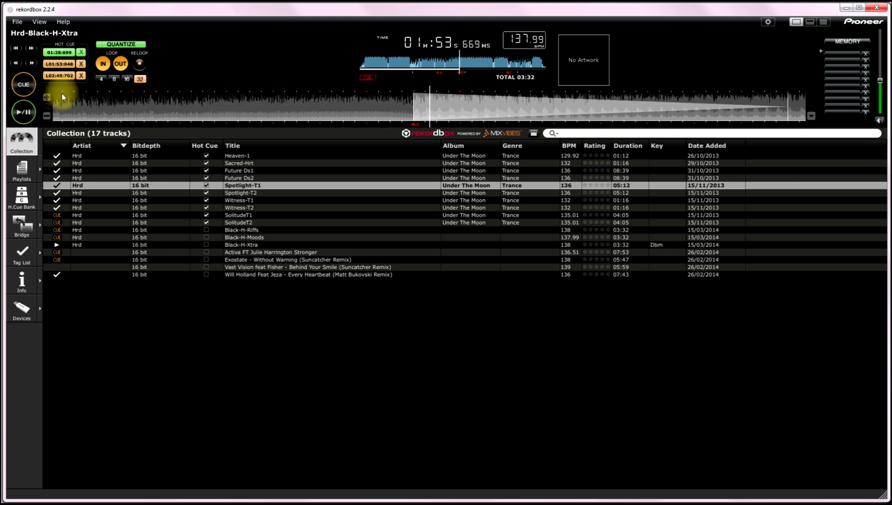
left_click(59, 76)
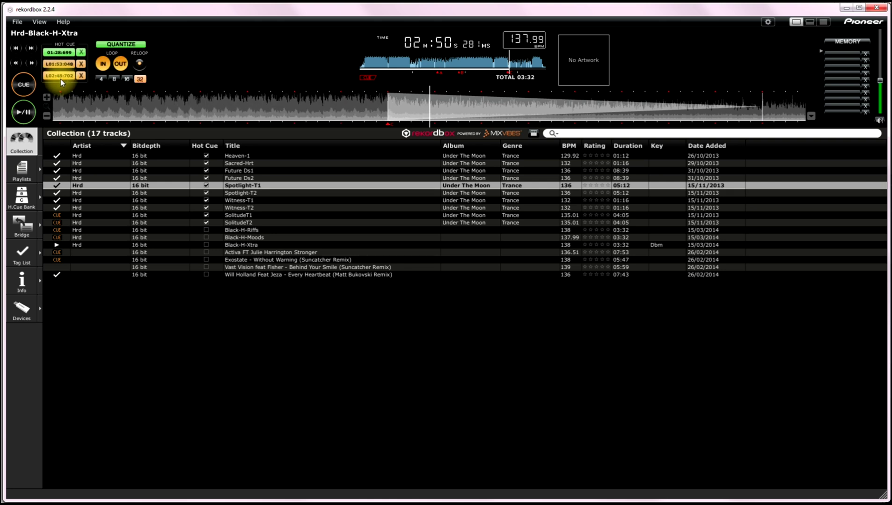
left_click(59, 53)
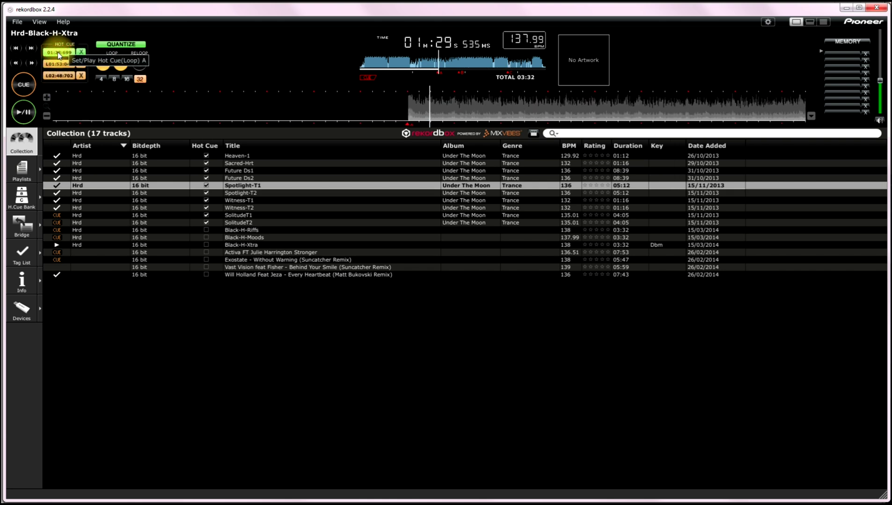
left_click(284, 89)
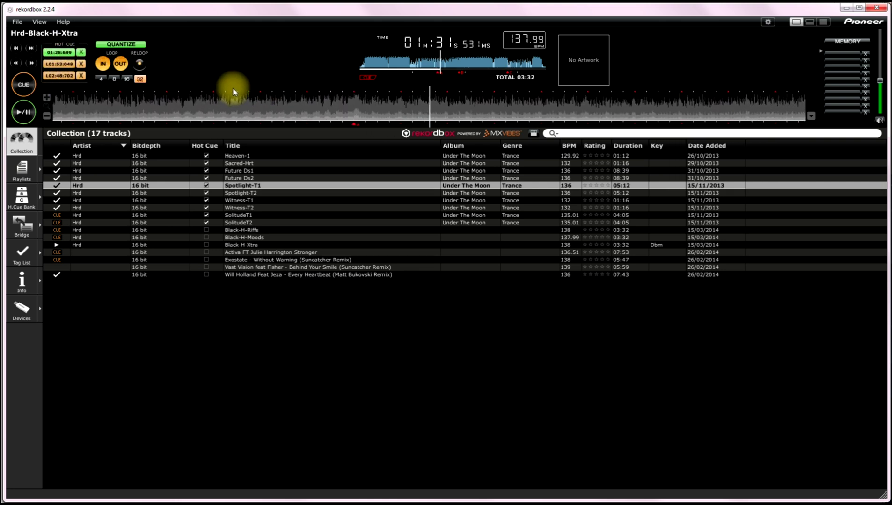